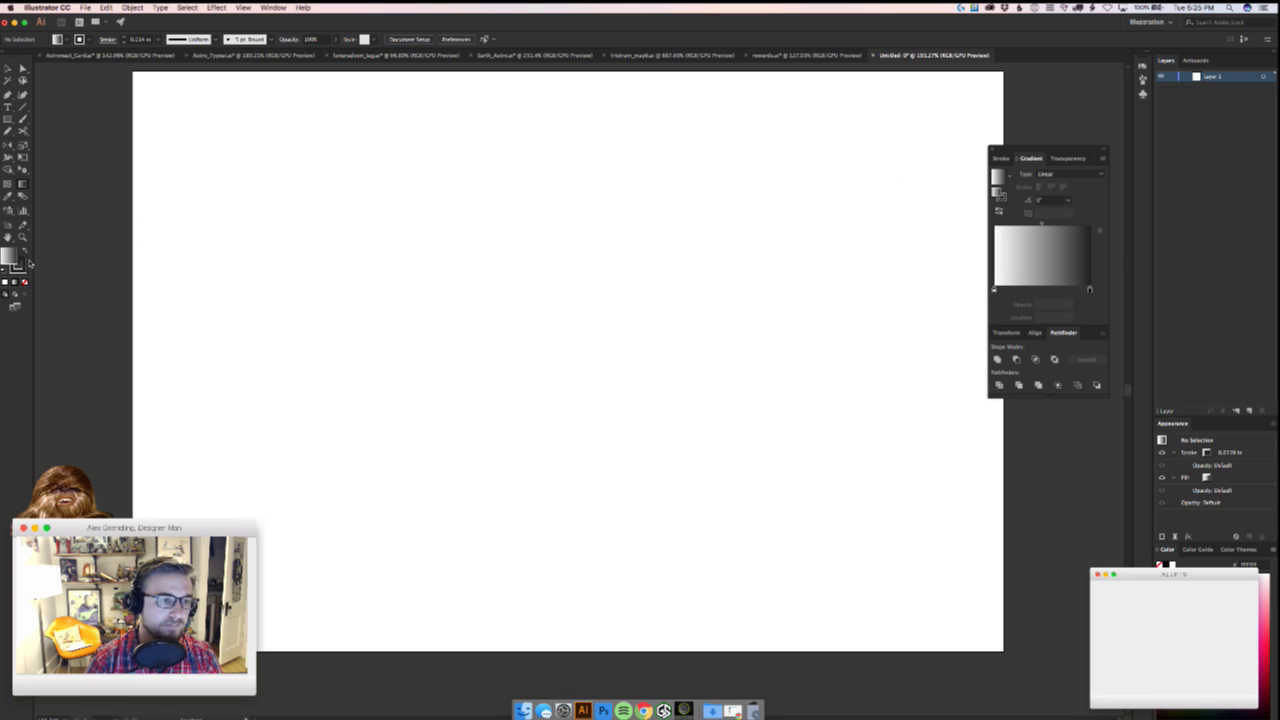
# - Draw a dark-filled rectangle without a stroke, about 219 × 319 px, on the artboard's left half
pyautogui.click(25, 283)
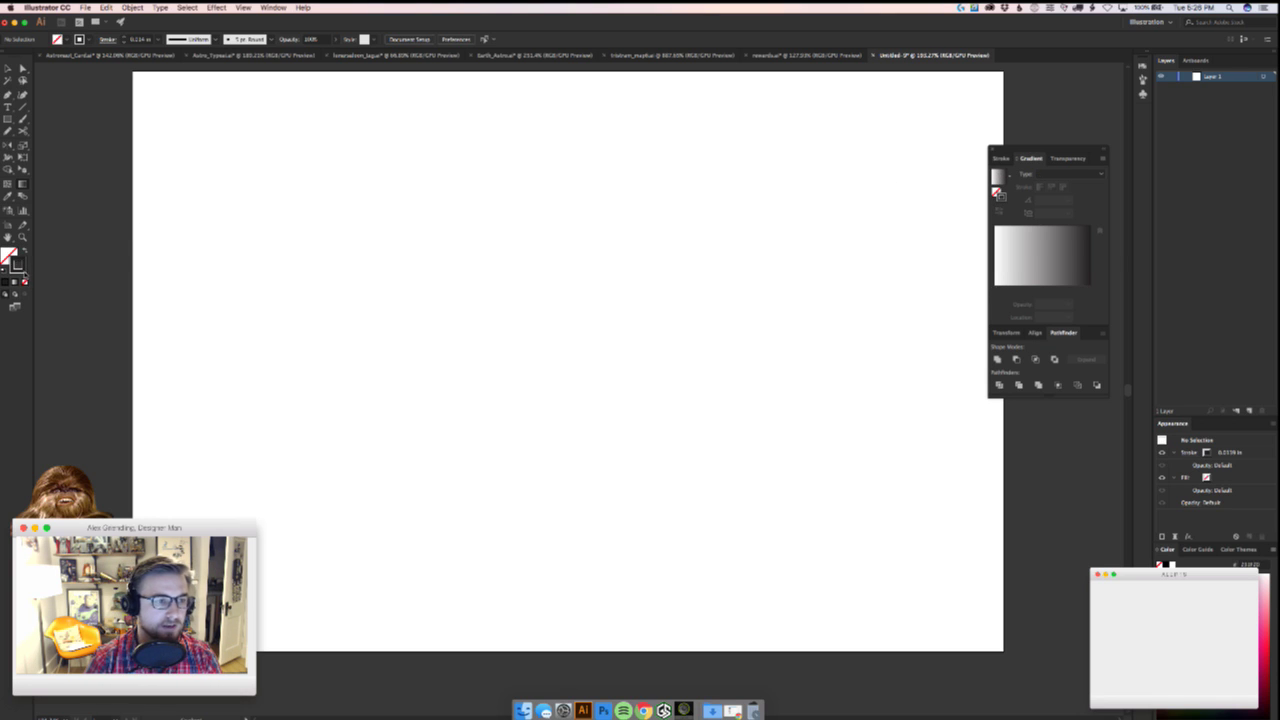
pyautogui.click(25, 251)
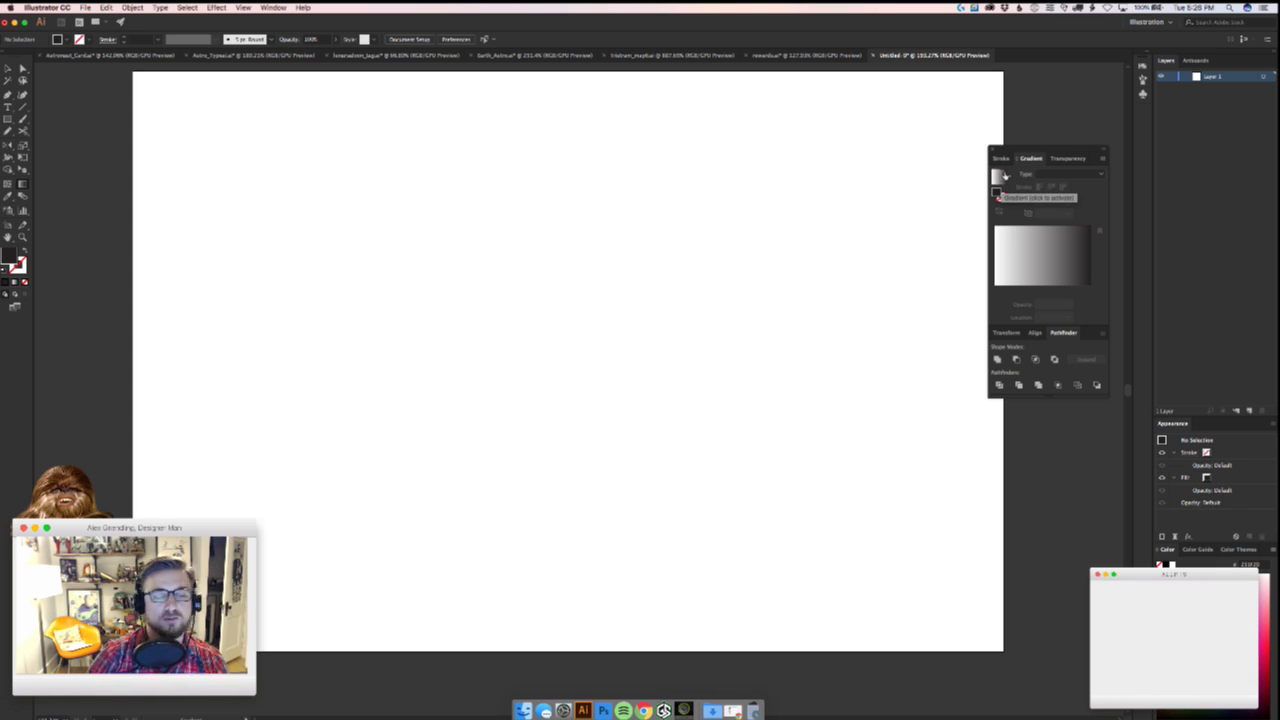
pyautogui.press('m')
pyautogui.moveTo(232, 156); pyautogui.dragTo(438, 461)
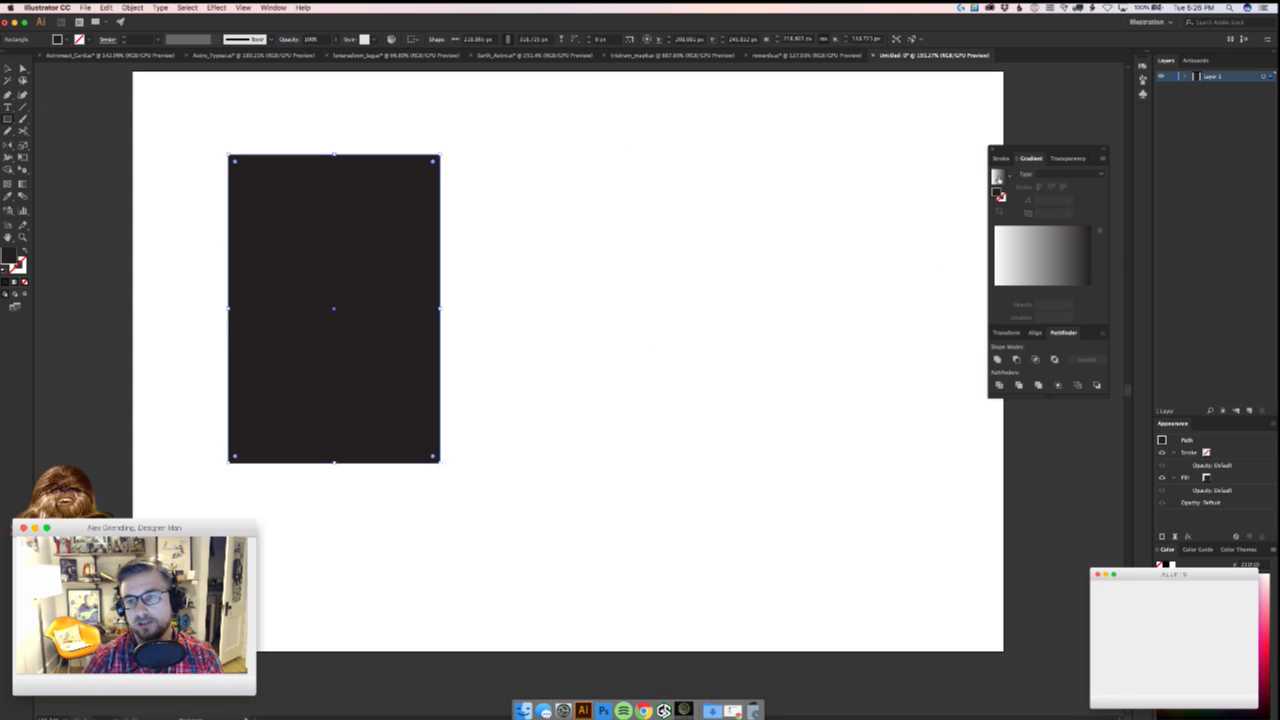
# - Fill the rectangle with a linear white-to-black gradient running vertically from white at its top edge to black at its bottom edge
pyautogui.press('.')
pyautogui.press('g')
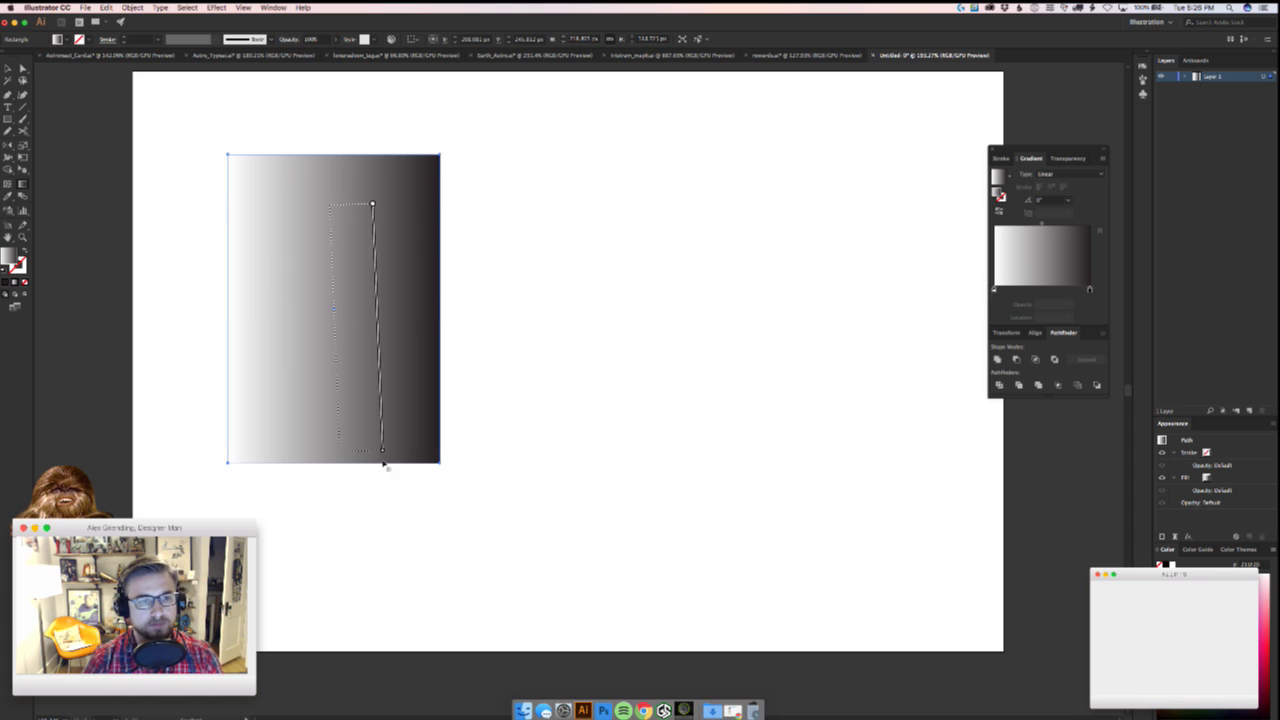
pyautogui.moveTo(372, 204); pyautogui.dragTo(384, 466)
pyautogui.moveTo(387, 190); pyautogui.dragTo(383, 454)
# - Move the gradient rectangle slightly left and place a duplicate of it to its right
pyautogui.press('v')
pyautogui.moveTo(437, 409); pyautogui.dragTo(389, 409)
pyautogui.click(487, 414)
pyautogui.moveTo(278, 409); pyautogui.dragTo(506, 398)
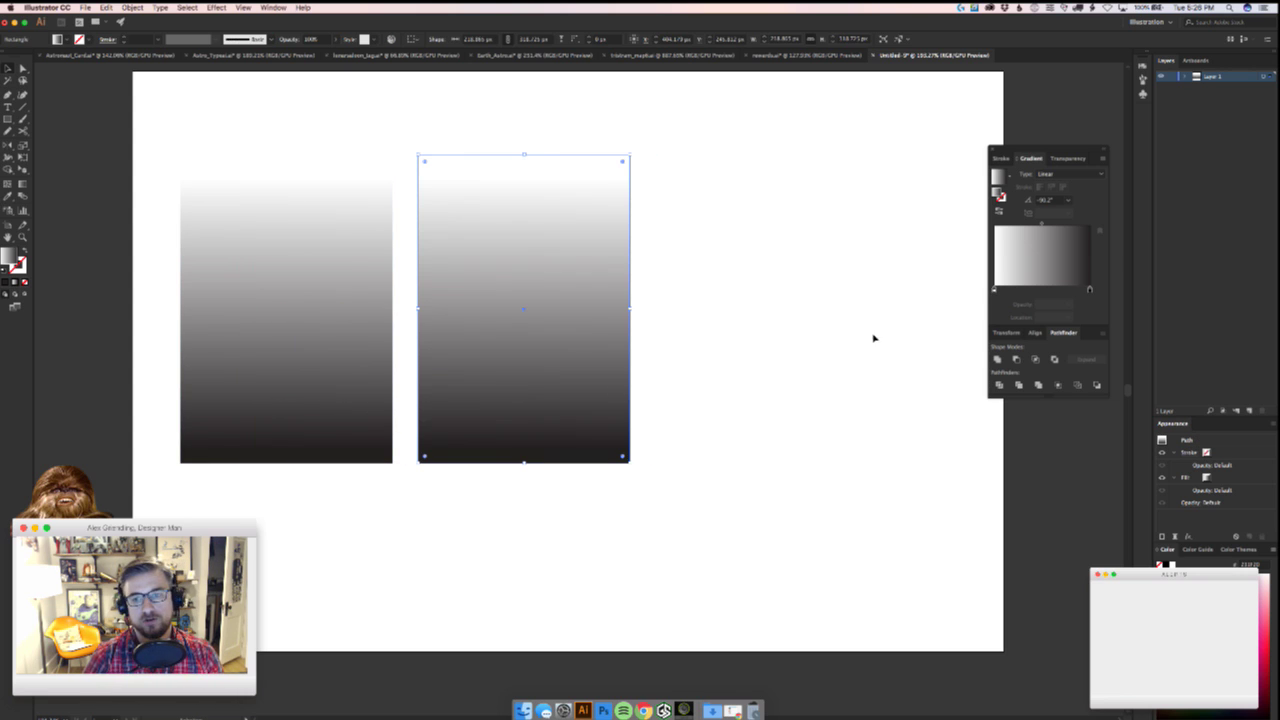
# - Change the black end of the duplicate's gradient to red using the RGB colour mode
pyautogui.doubleClick(1090, 291)
pyautogui.click(1086, 320)
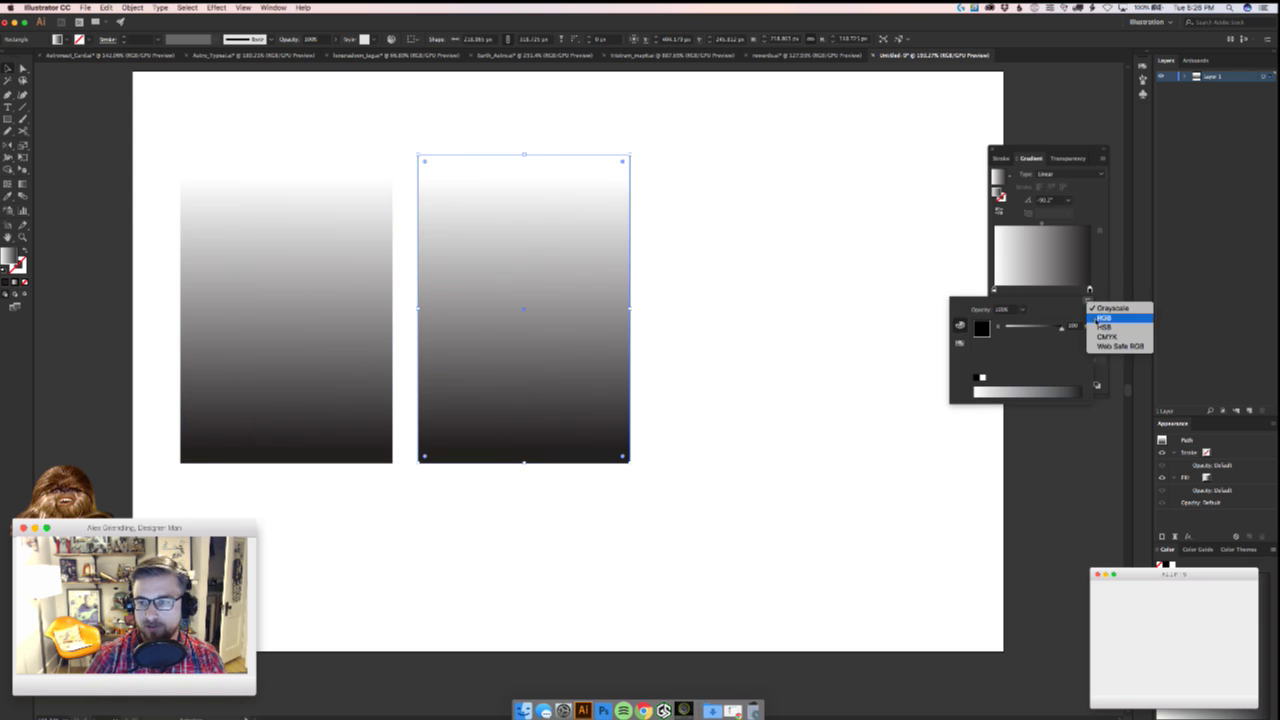
pyautogui.click(1095, 320)
pyautogui.click(1057, 328)
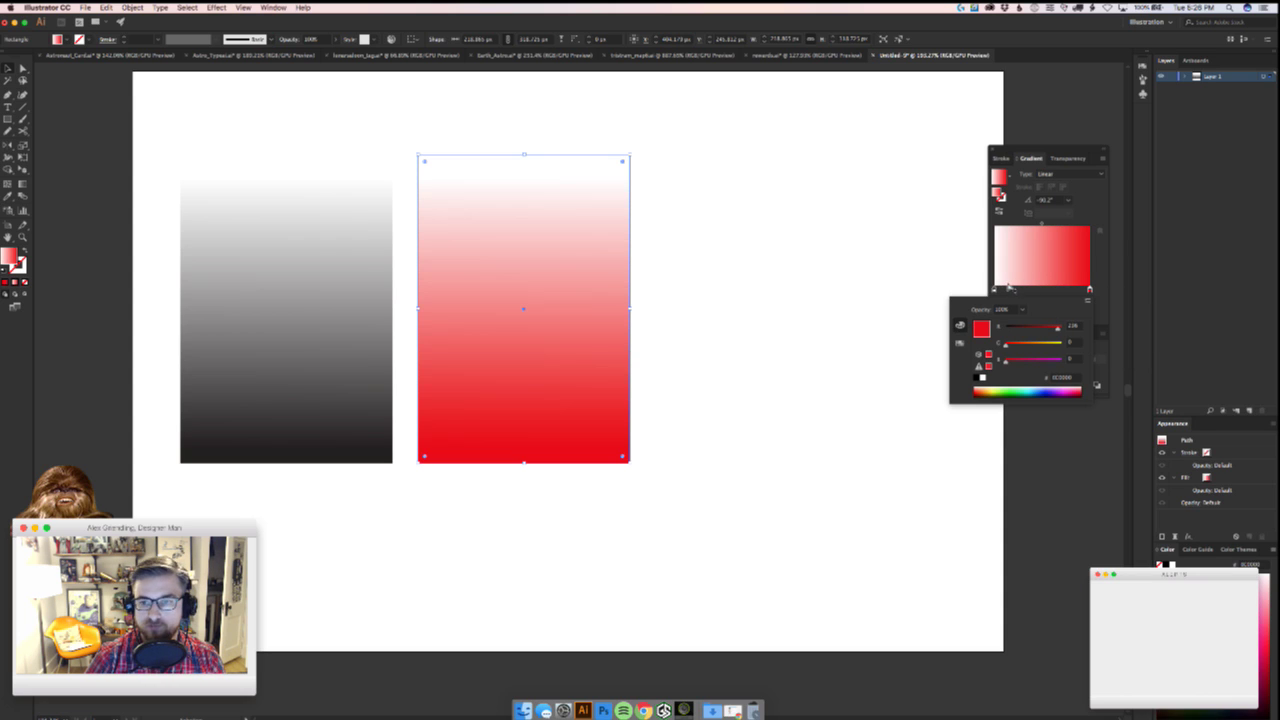
pyautogui.click(882, 270)
pyautogui.click(865, 263)
# - Narrow the black and red gradient rectangles together to about half their width
pyautogui.click(610, 350)
pyautogui.keyDown('shift'); pyautogui.click(340, 400); pyautogui.keyUp('shift')
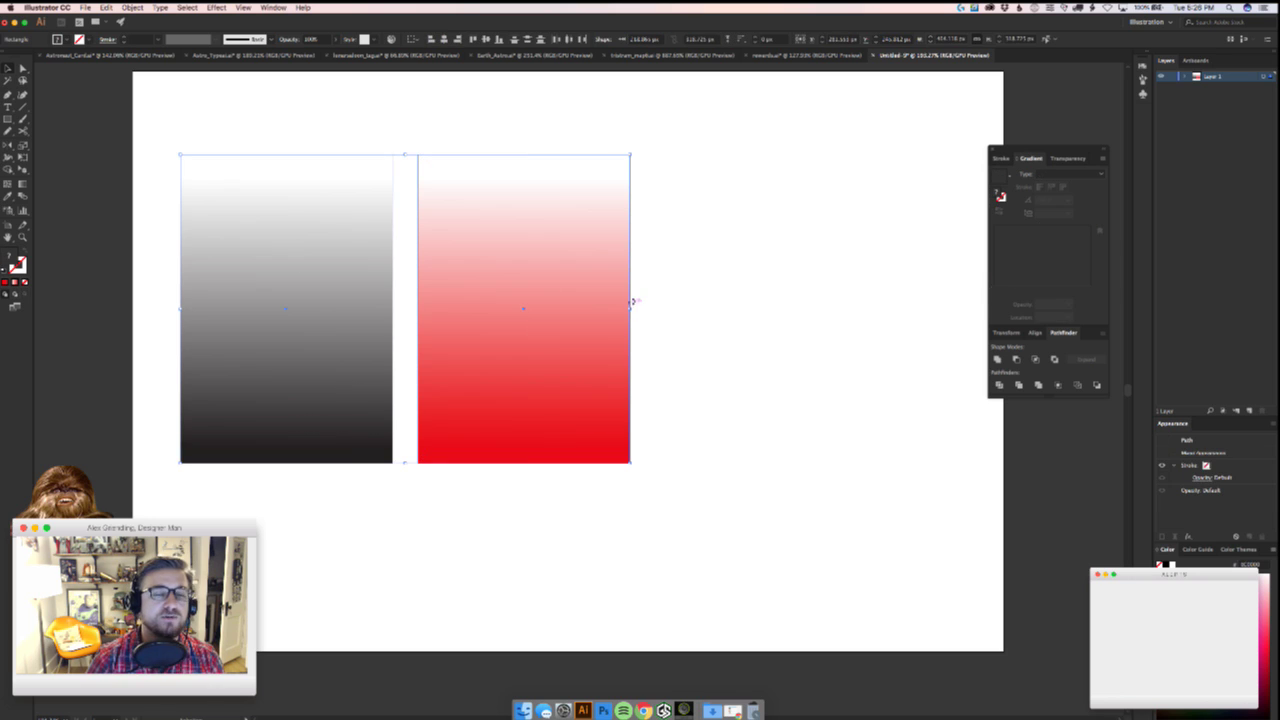
pyautogui.moveTo(631, 309); pyautogui.dragTo(404, 310)
pyautogui.click(402, 325)
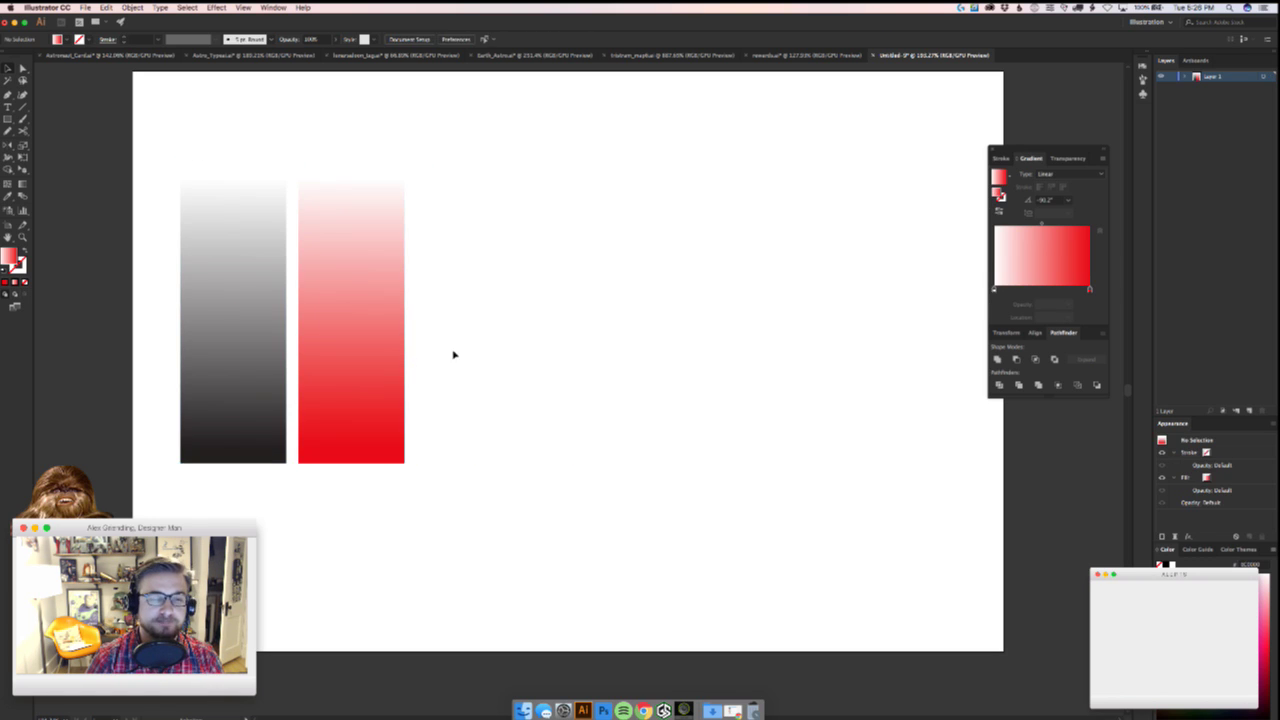
# - Apply the Grain texture effect to the red gradient bar with grain type Stippled, intensity 41 and contrast 5
pyautogui.click(216, 7)
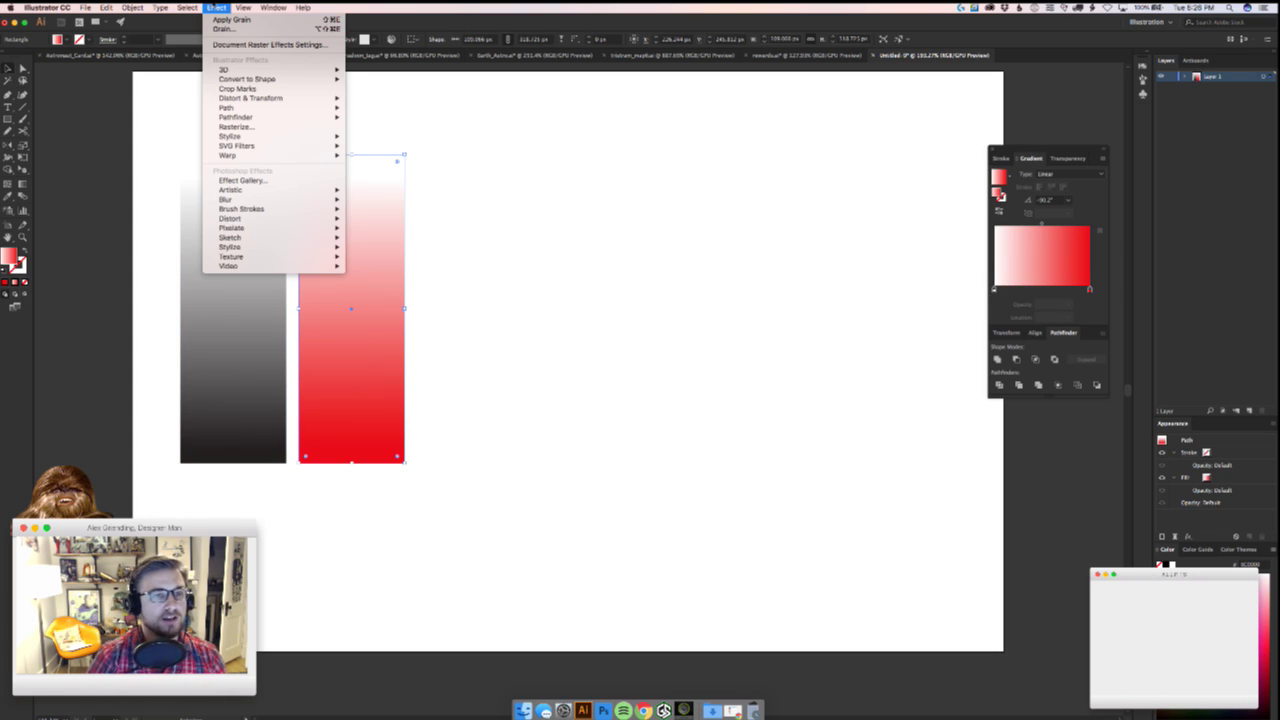
pyautogui.moveTo(266, 249)
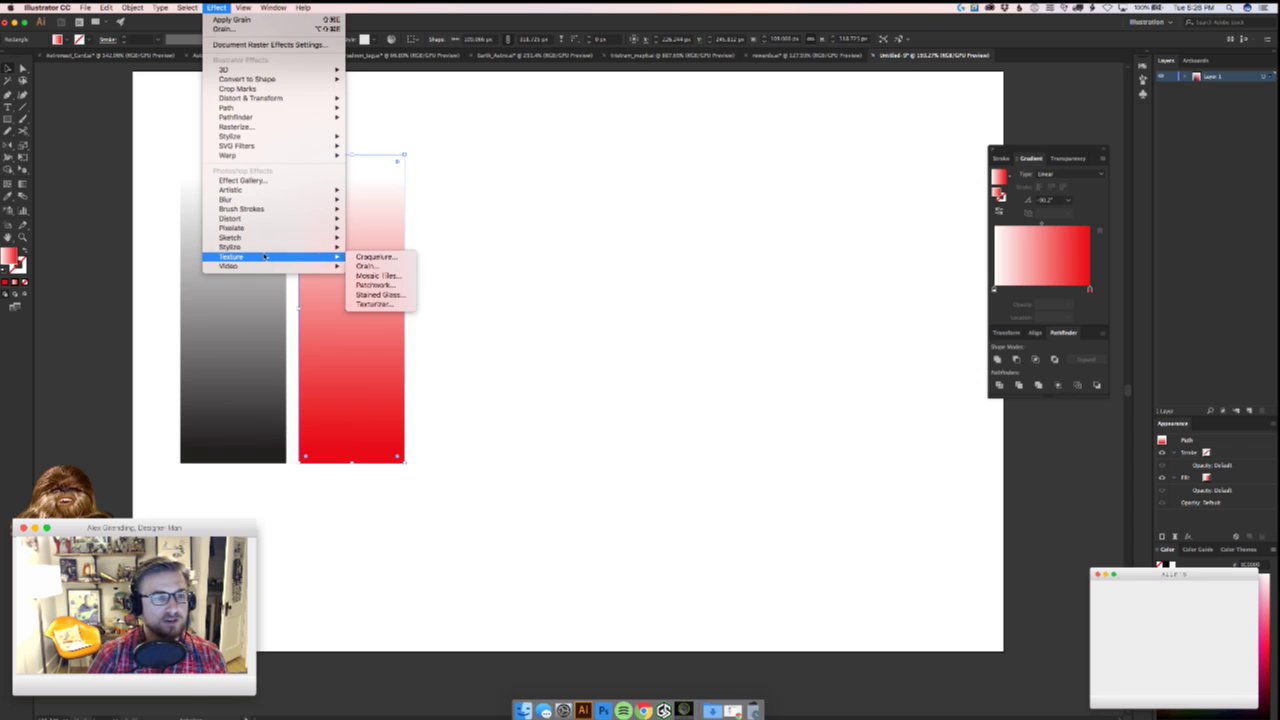
pyautogui.click(398, 268)
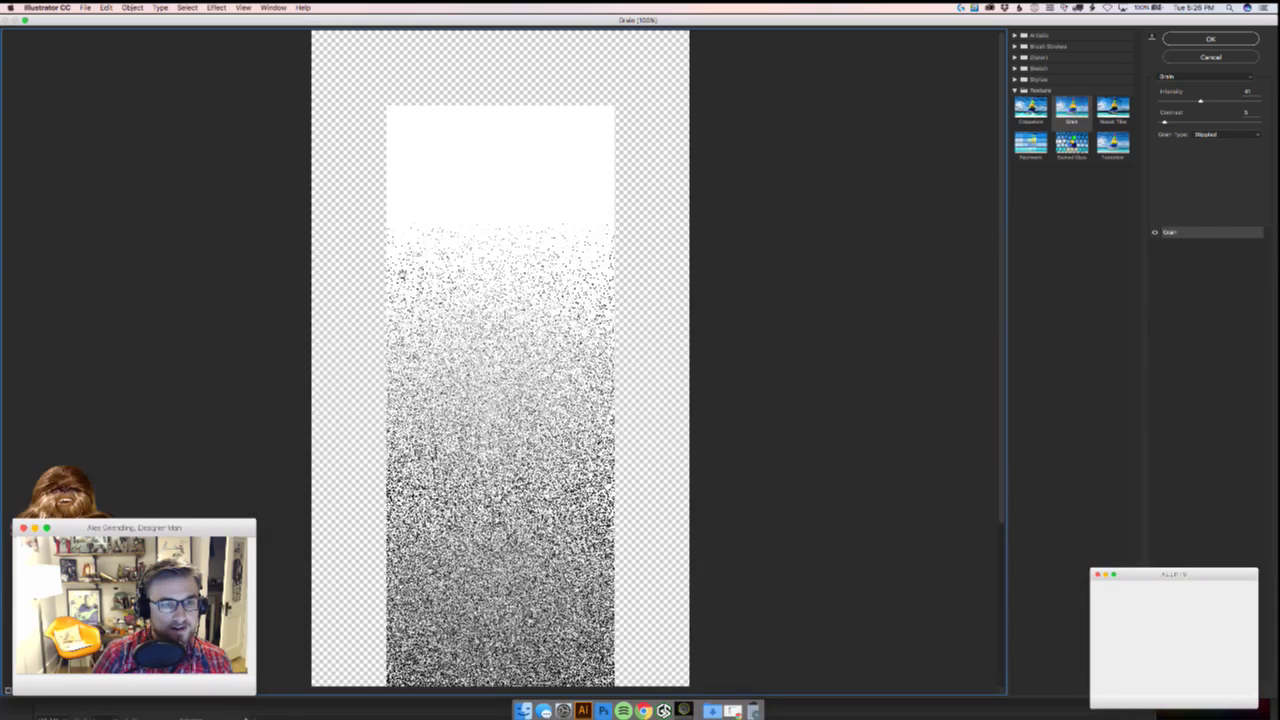
pyautogui.click(1197, 38)
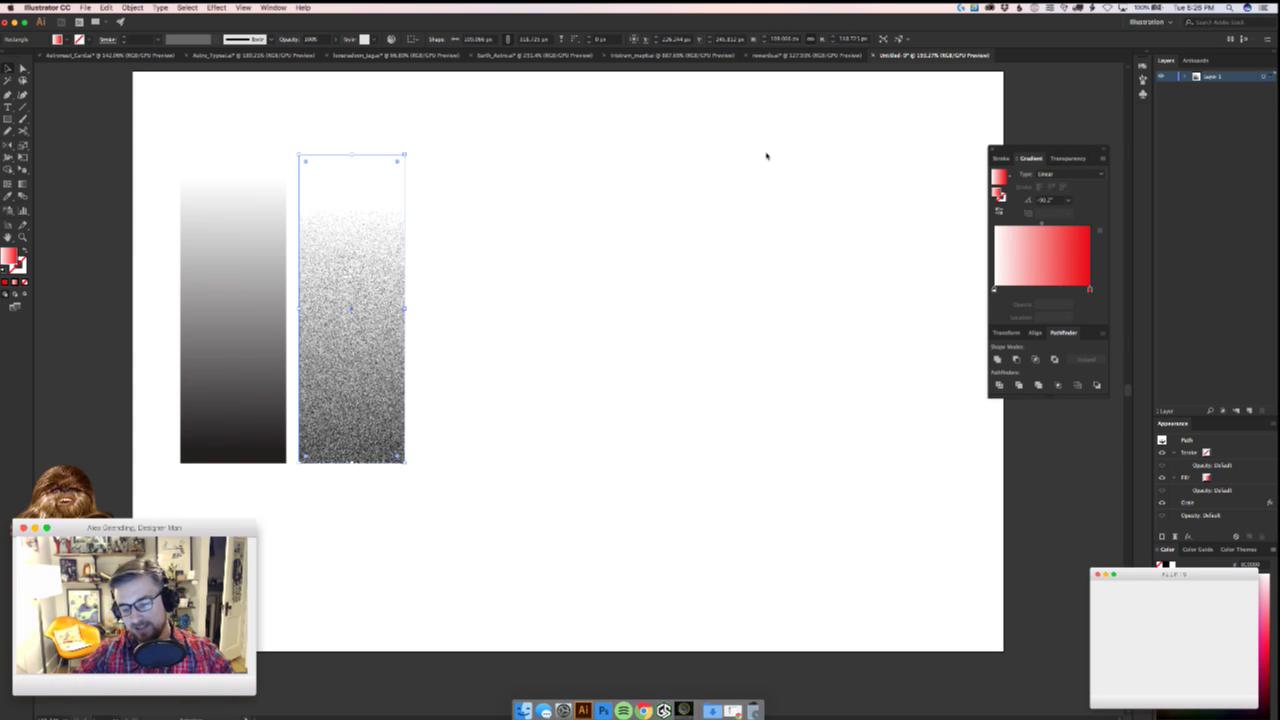
pyautogui.click(476, 329)
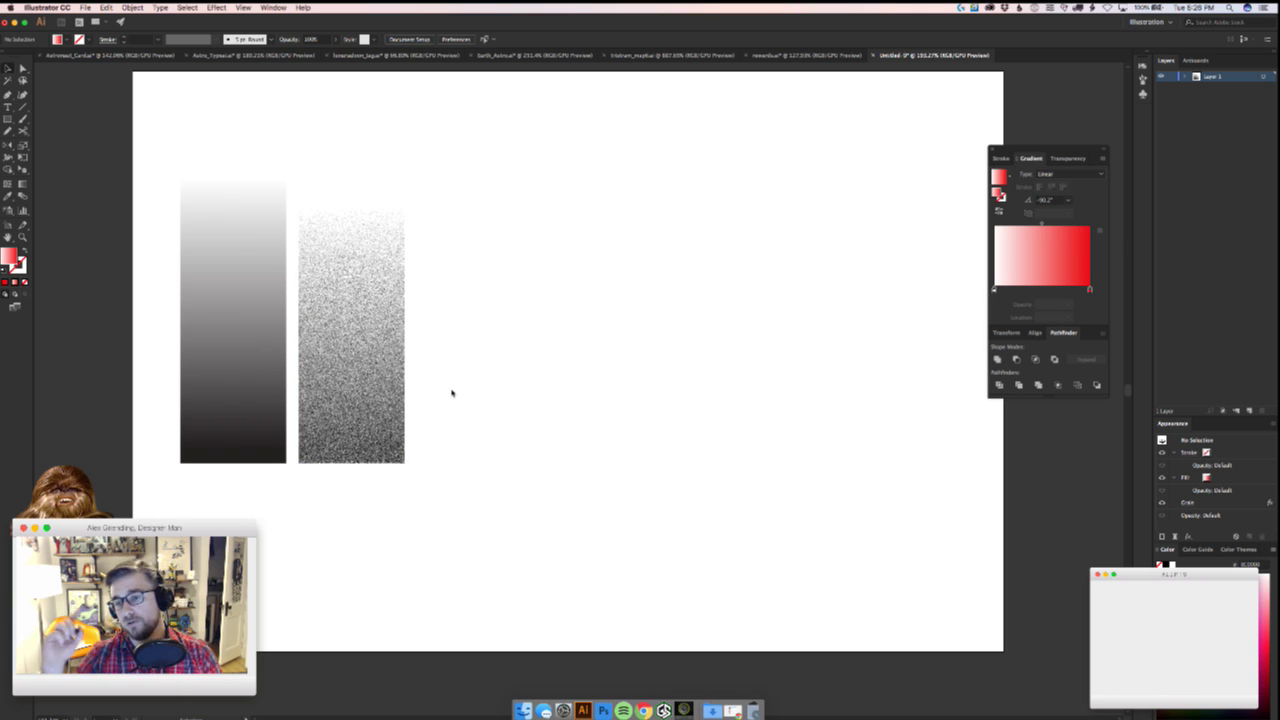
# - Duplicate the plain black gradient bar and place the copy to the right of the grainy bar
pyautogui.moveTo(192, 386); pyautogui.dragTo(545, 386)
pyautogui.click(574, 494)
pyautogui.doubleClick(598, 408)
pyautogui.press('Escape')
pyautogui.click(575, 474)
pyautogui.doubleClick(600, 426)
pyautogui.press('Escape')
pyautogui.moveTo(606, 436); pyautogui.dragTo(502, 433)
pyautogui.scroll(2, 506, 499)
pyautogui.hscroll(-1, 504, 510)
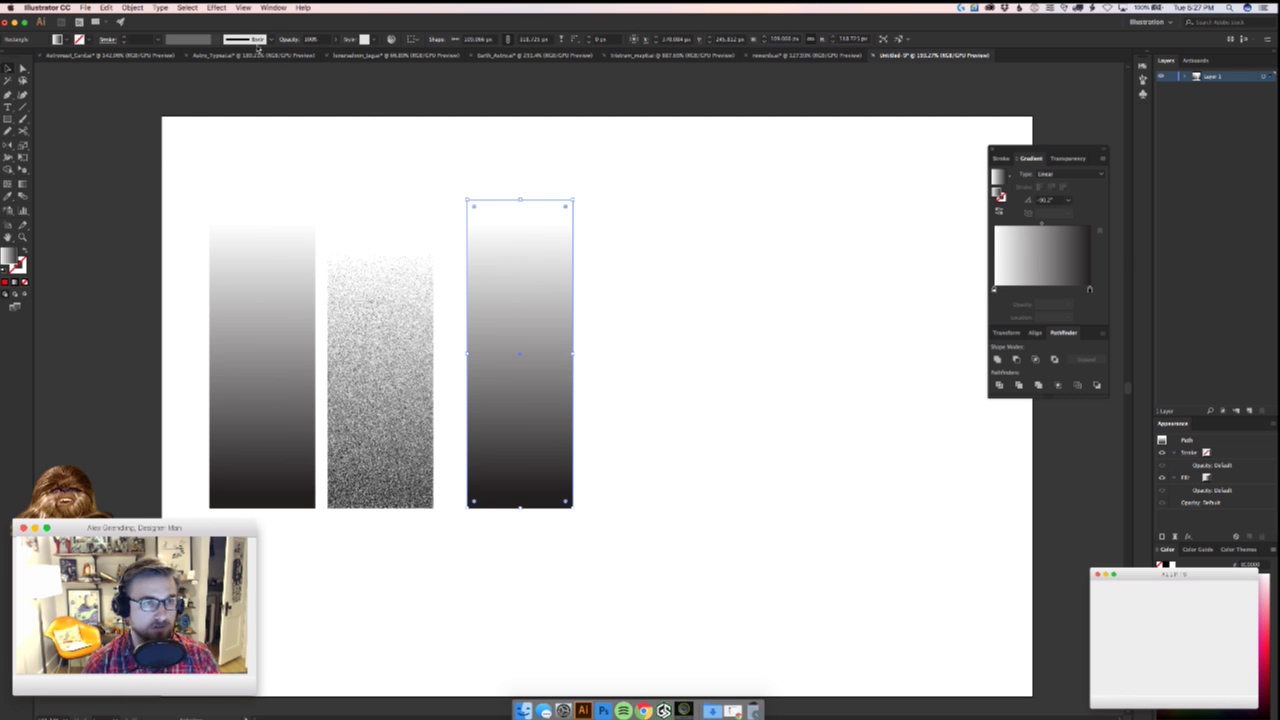
# - Apply the Grain effect to the new black gradient bar, previewing Contrasty and Soft, settling on Stippled, and adjusting intensity and contrast
pyautogui.click(217, 7)
pyautogui.moveTo(265, 247)
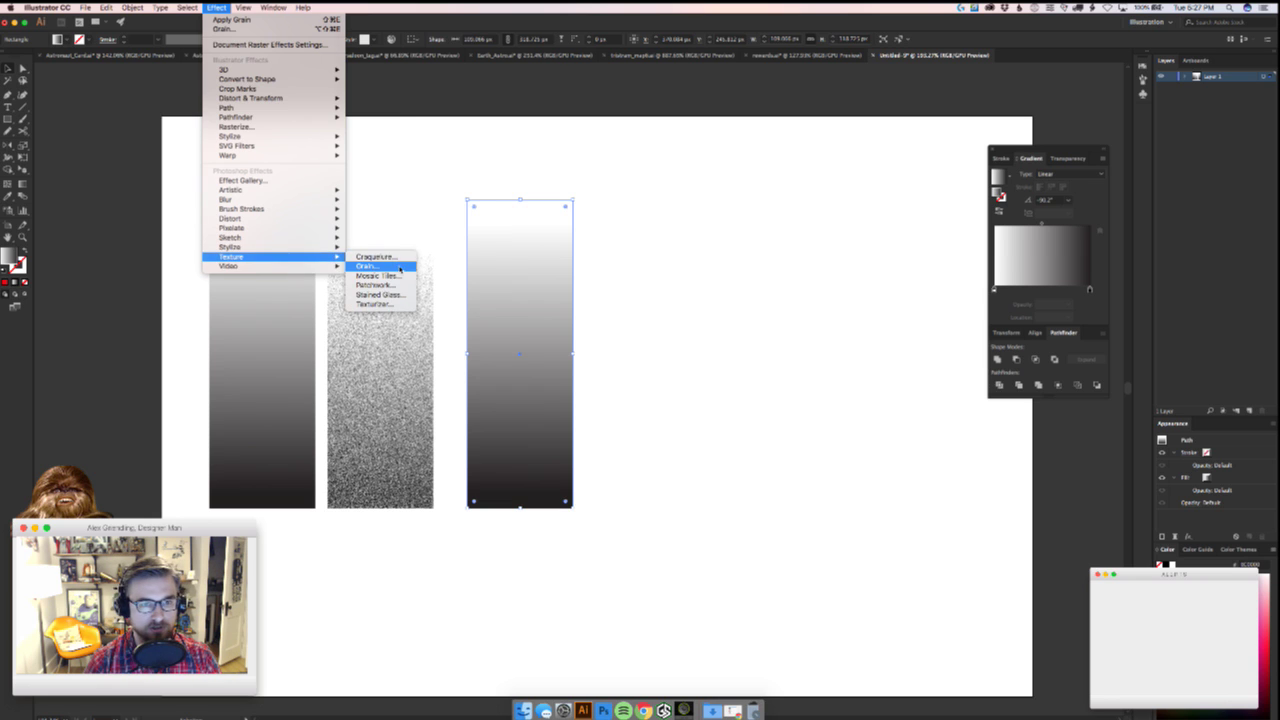
pyautogui.click(390, 266)
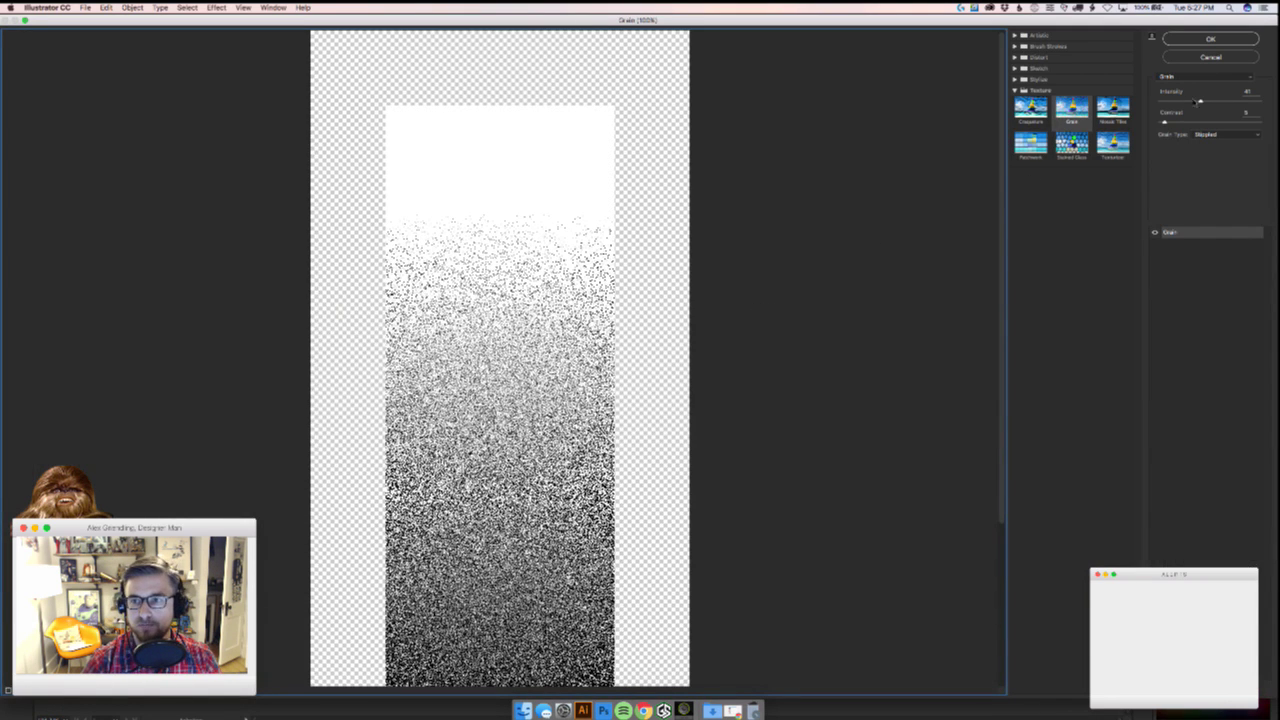
pyautogui.click(1217, 136)
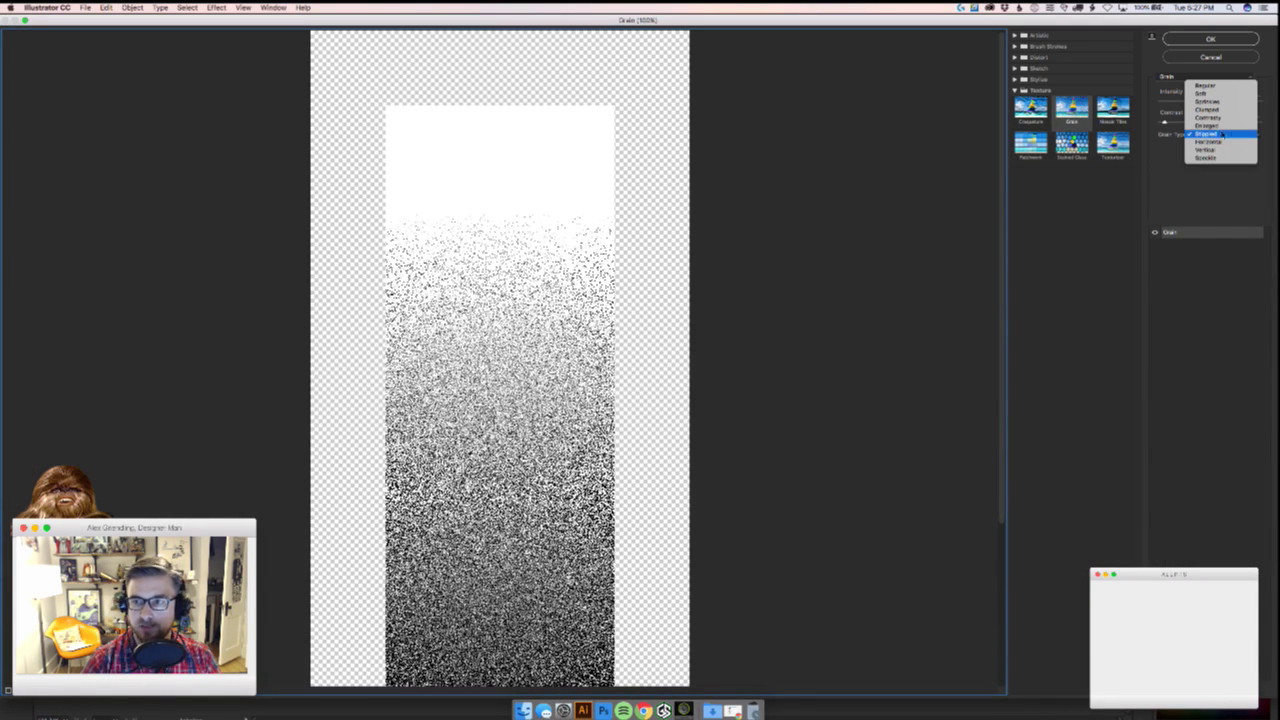
pyautogui.click(1218, 117)
pyautogui.click(1218, 133)
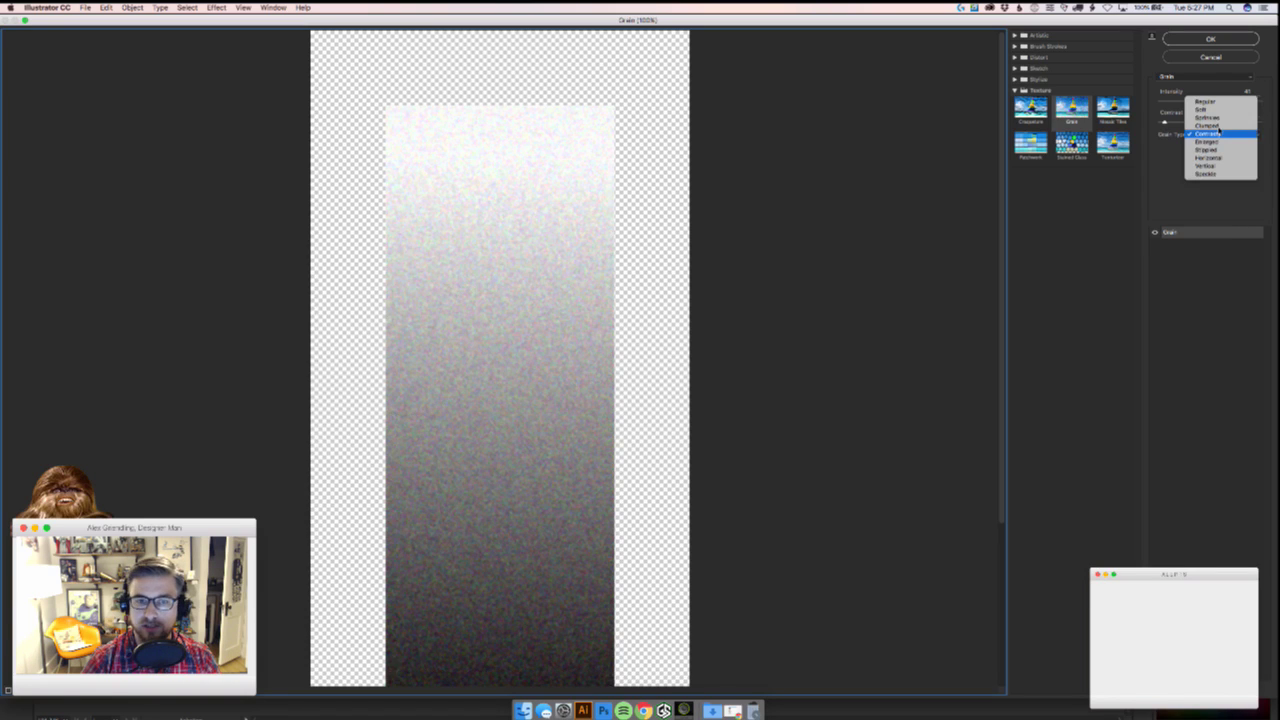
pyautogui.click(1208, 109)
pyautogui.click(1222, 133)
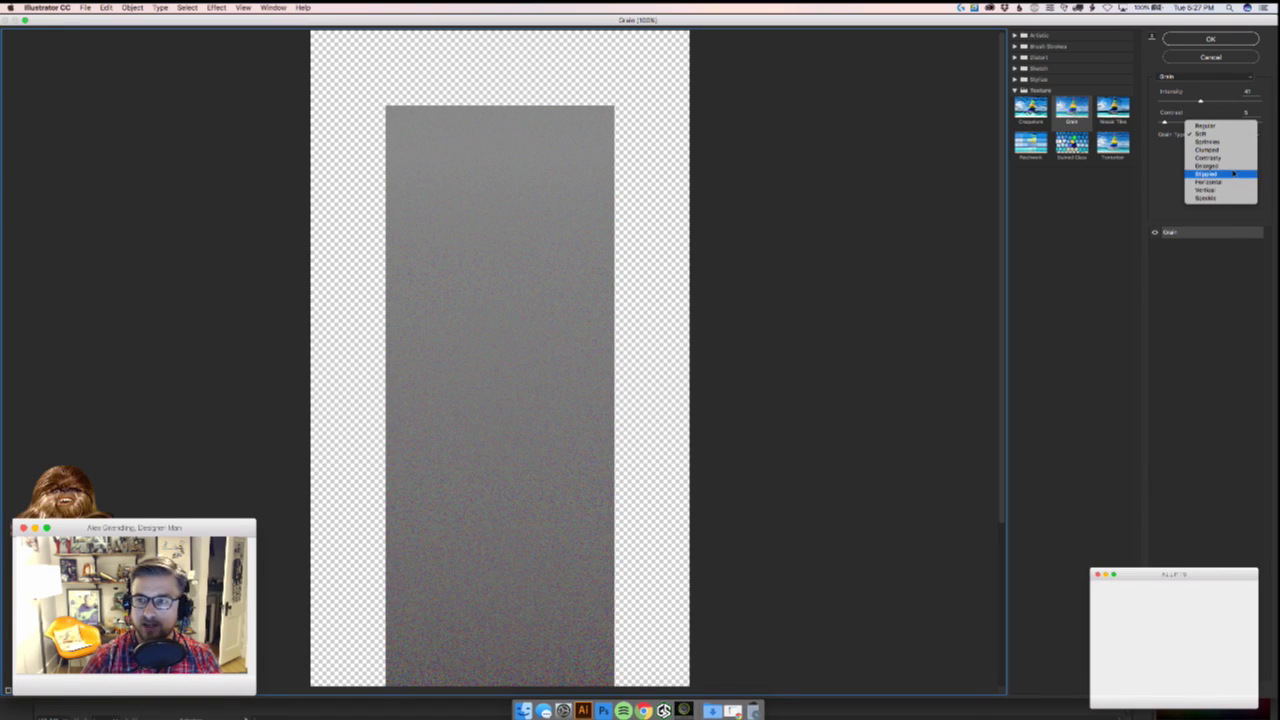
pyautogui.click(1230, 174)
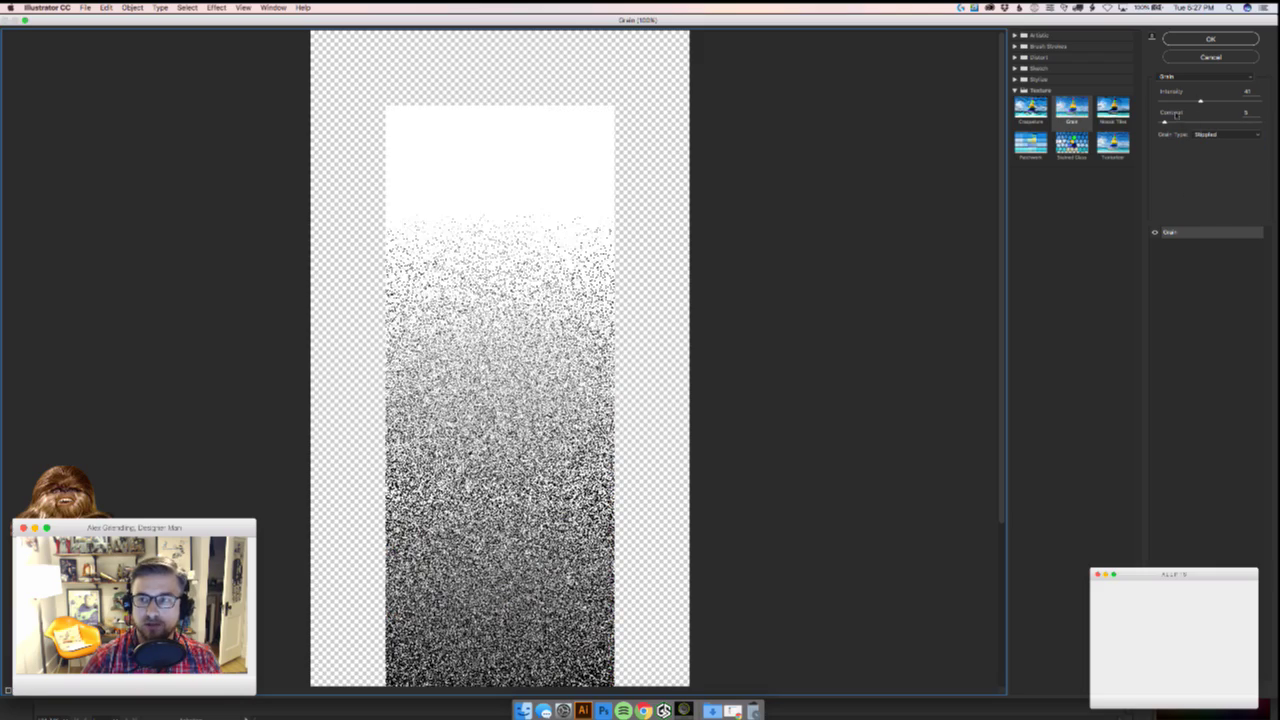
pyautogui.moveTo(1165, 120); pyautogui.dragTo(1201, 91)
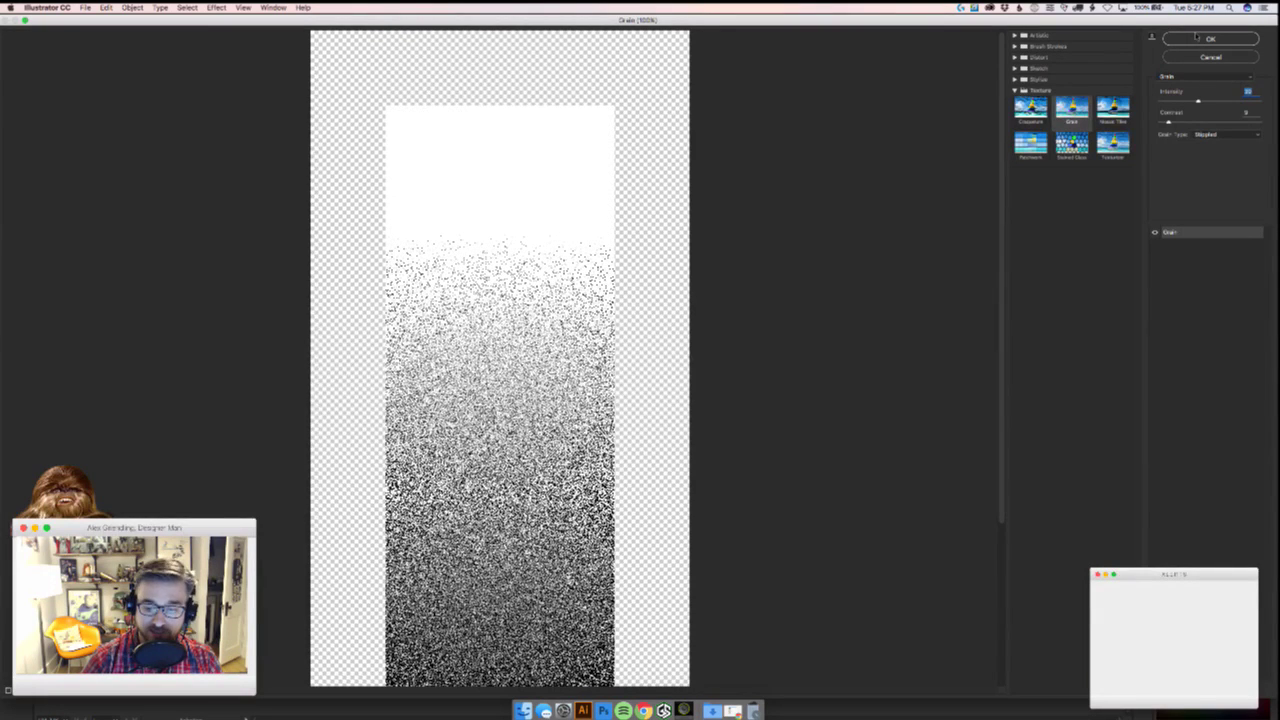
pyautogui.click(1210, 39)
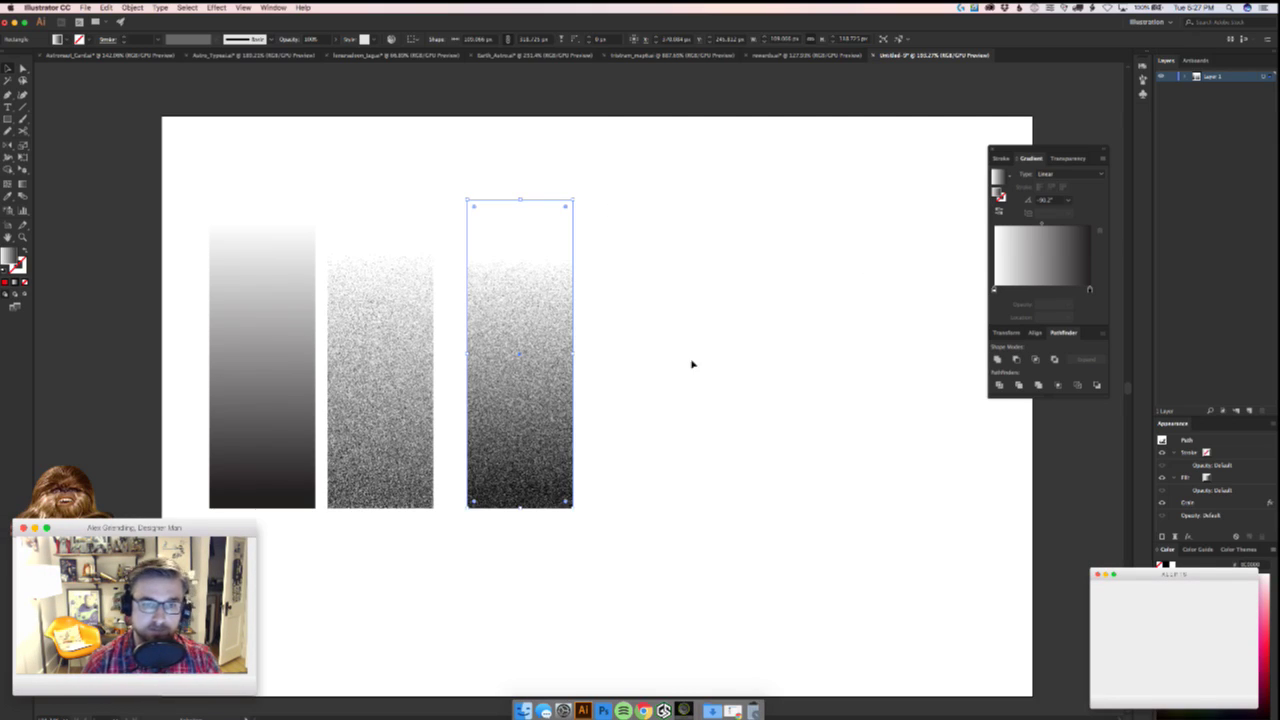
# - Try a solid red fill on a duplicate of the darker grainy bar, and delete that duplicate
pyautogui.click(645, 383)
pyautogui.click(545, 448)
pyautogui.click(700, 399)
pyautogui.click(543, 371)
pyautogui.moveTo(543, 371); pyautogui.dragTo(685, 371)
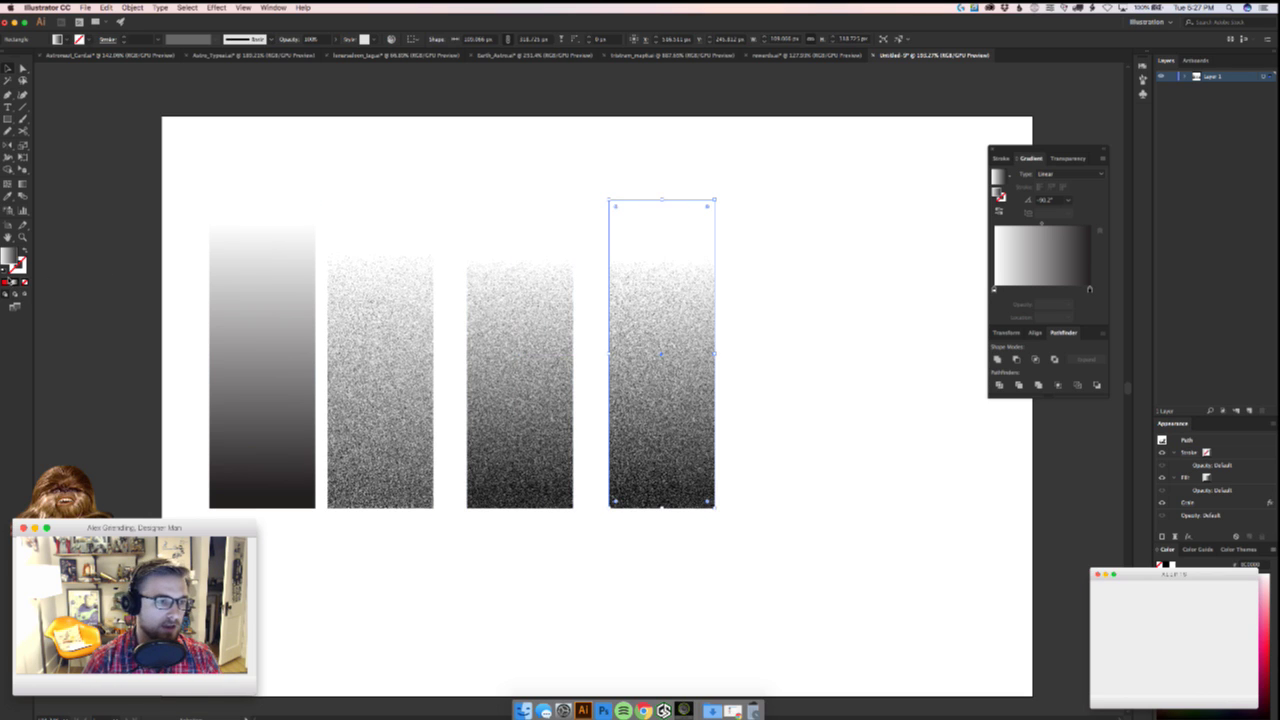
pyautogui.click(5, 282)
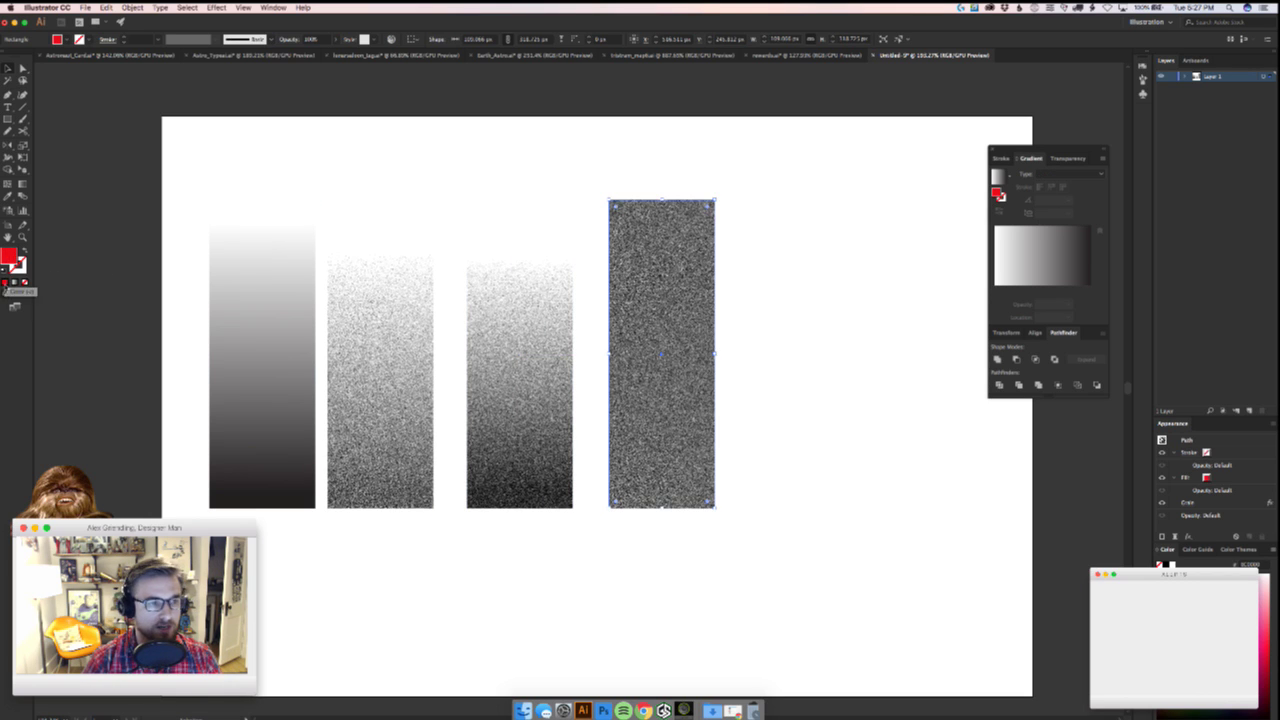
pyautogui.doubleClick(998, 193)
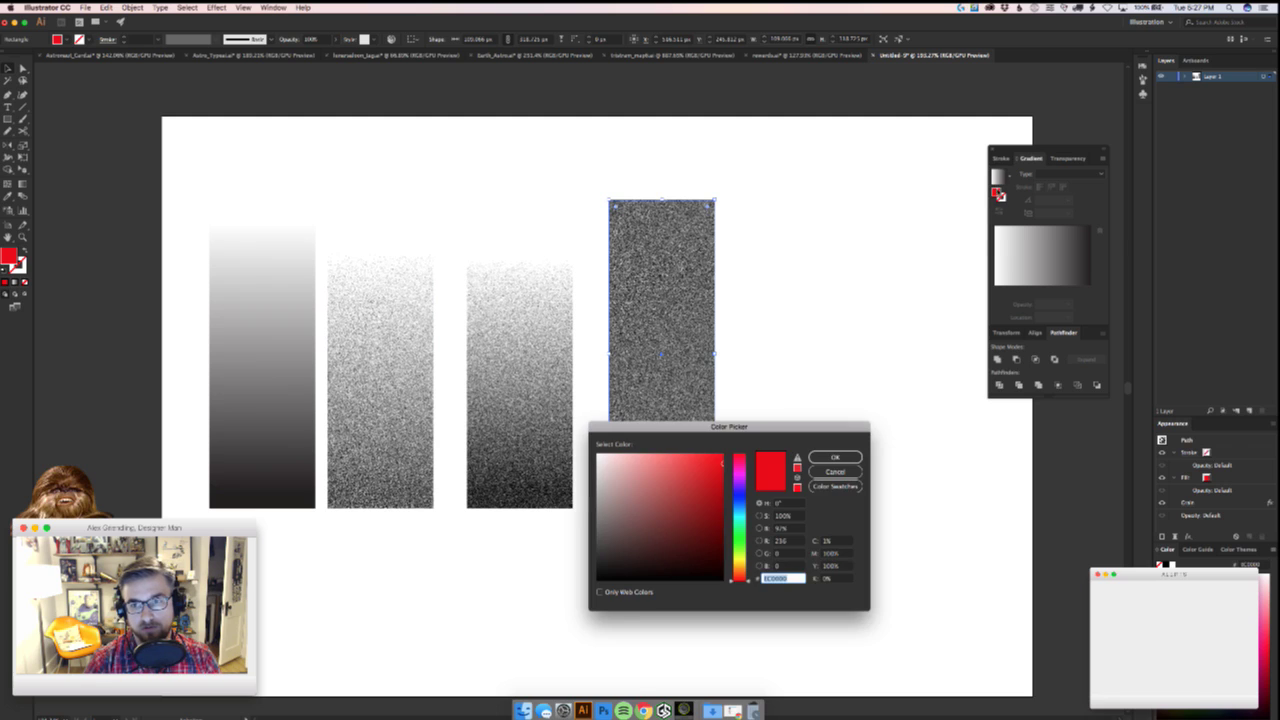
pyautogui.click(830, 471)
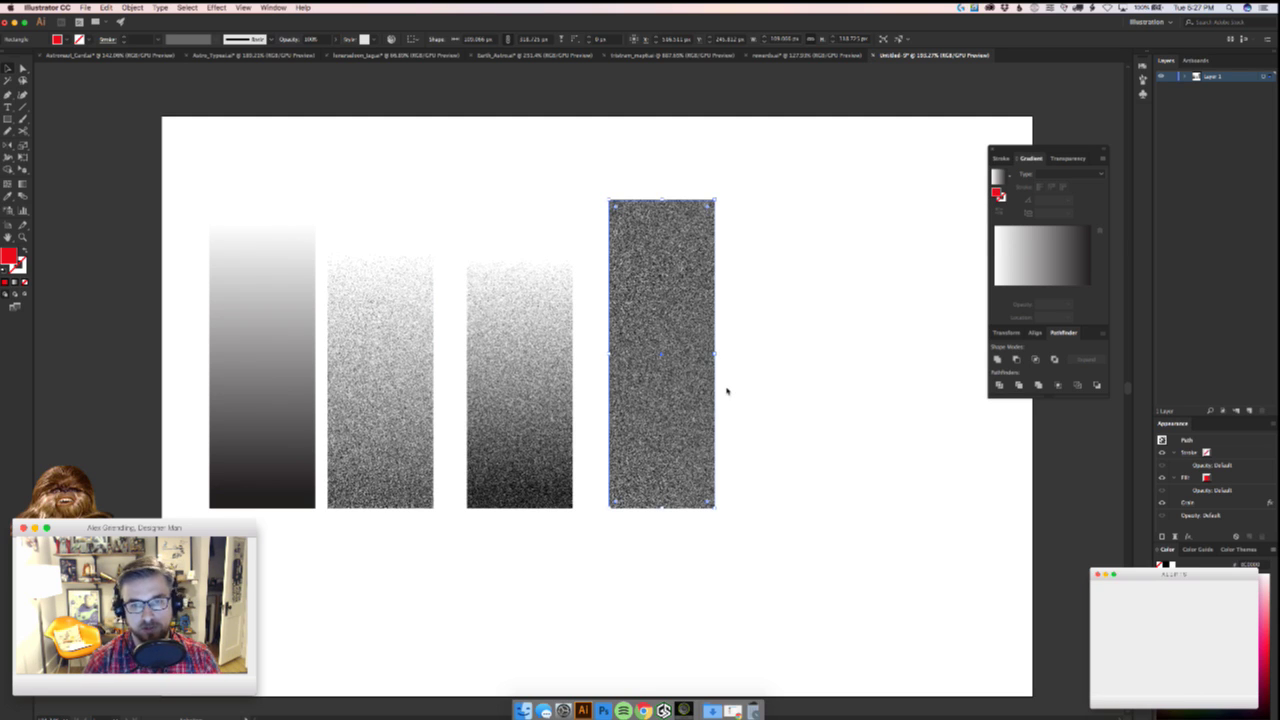
pyautogui.press('Delete')
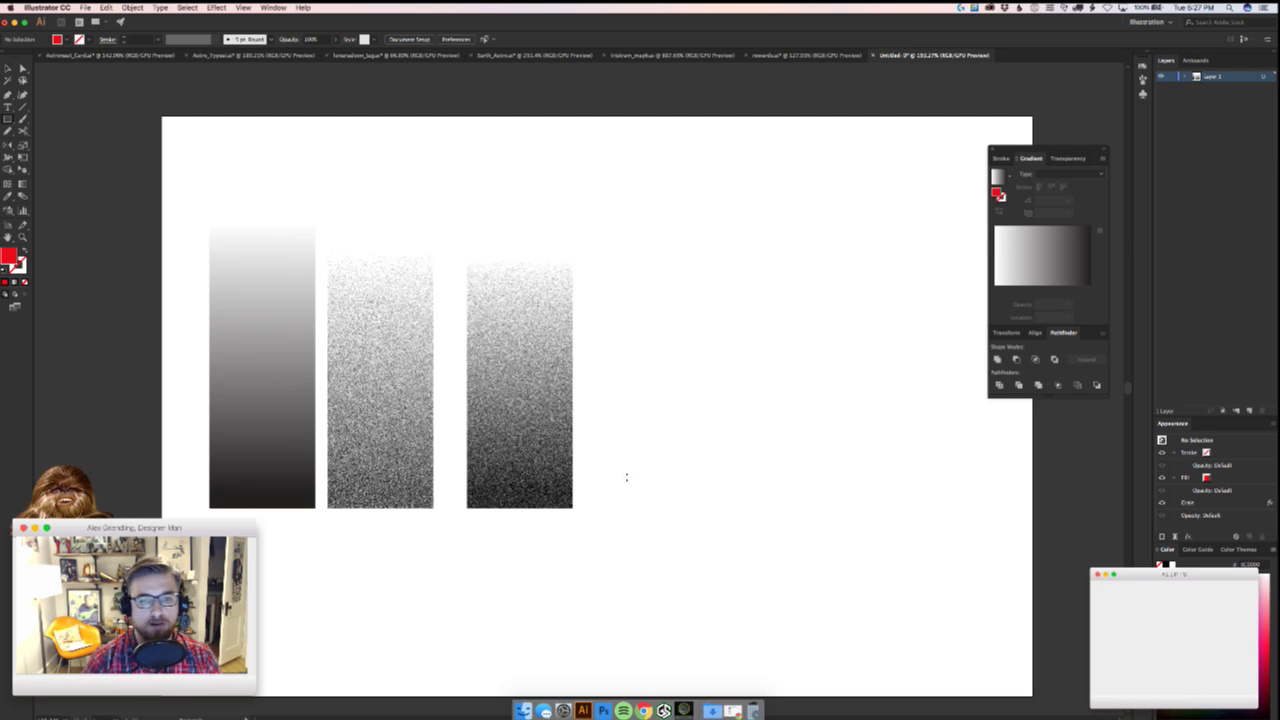
# - Draw a solid red rectangle the size of the darker grainy bar to its right, and duplicate it further right
pyautogui.moveTo(573, 508); pyautogui.dragTo(467, 200)
pyautogui.moveTo(513, 262); pyautogui.dragTo(666, 263)
pyautogui.click(796, 388)
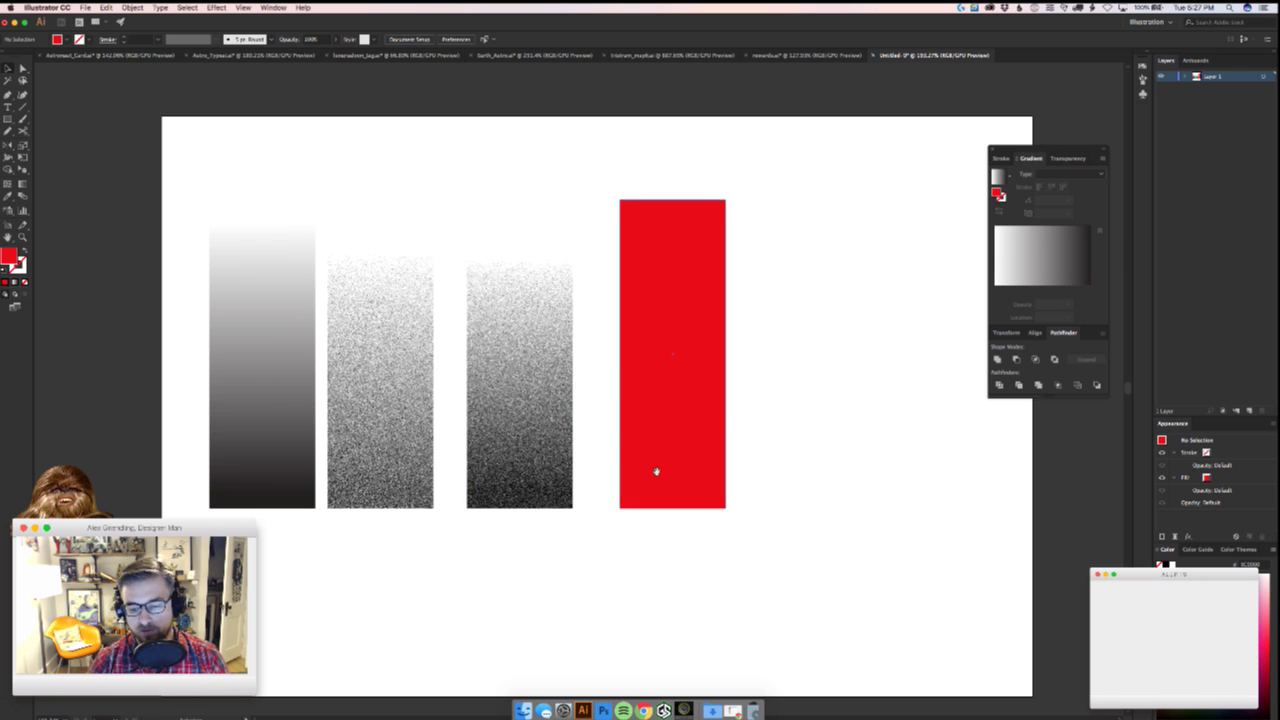
pyautogui.moveTo(655, 474); pyautogui.dragTo(494, 474)
pyautogui.moveTo(643, 406)
pyautogui.mouseDown()
pyautogui.moveTo(434, 491)
pyautogui.moveTo(500, 472)
pyautogui.moveTo(688, 464)
pyautogui.mouseUp()
# - Place a copy of the darker grainy bar exactly over the first red rectangle and stack it in front
pyautogui.moveTo(344, 431); pyautogui.dragTo(500, 440)
pyautogui.press('super+shift+a')
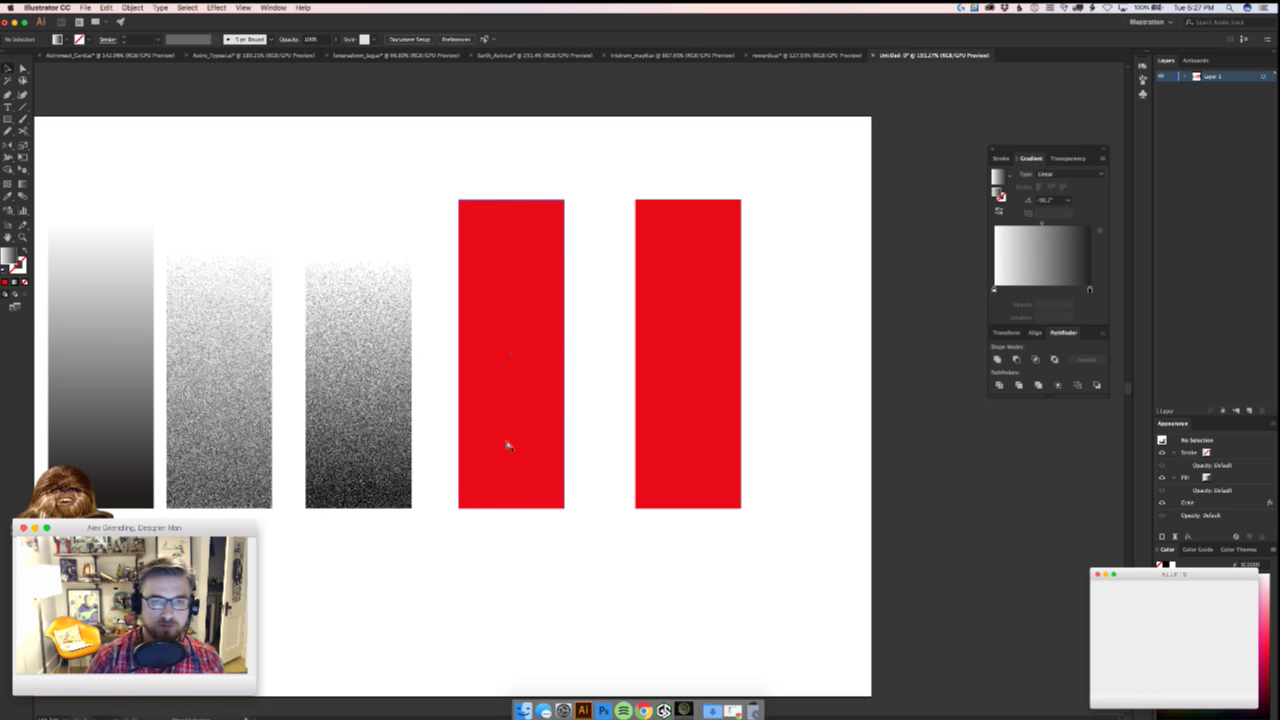
pyautogui.press('super+f')
pyautogui.moveTo(513, 338); pyautogui.dragTo(554, 345)
pyautogui.press('super+z')
# - Select both the front grainy bar and the red rectangle beneath it, and display the Transparency settings
pyautogui.hscroll(-3, 578, 343)
pyautogui.click(668, 367)
pyautogui.click(535, 368)
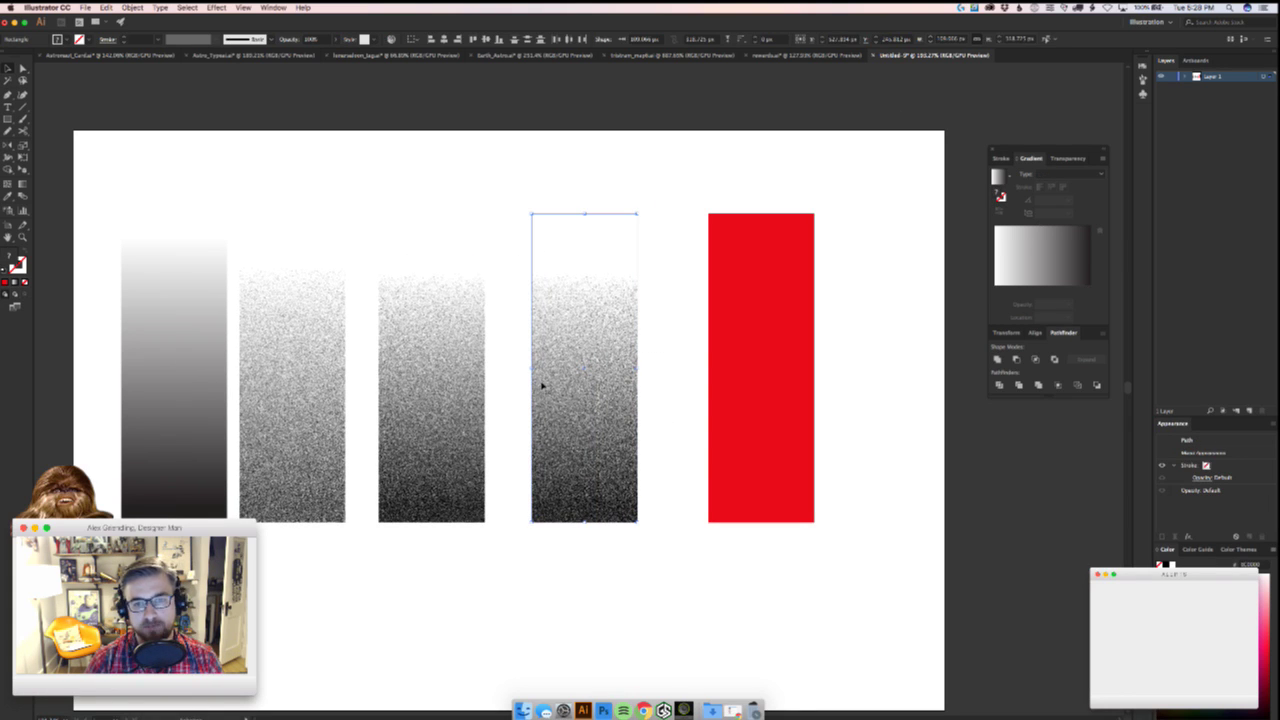
pyautogui.click(1065, 158)
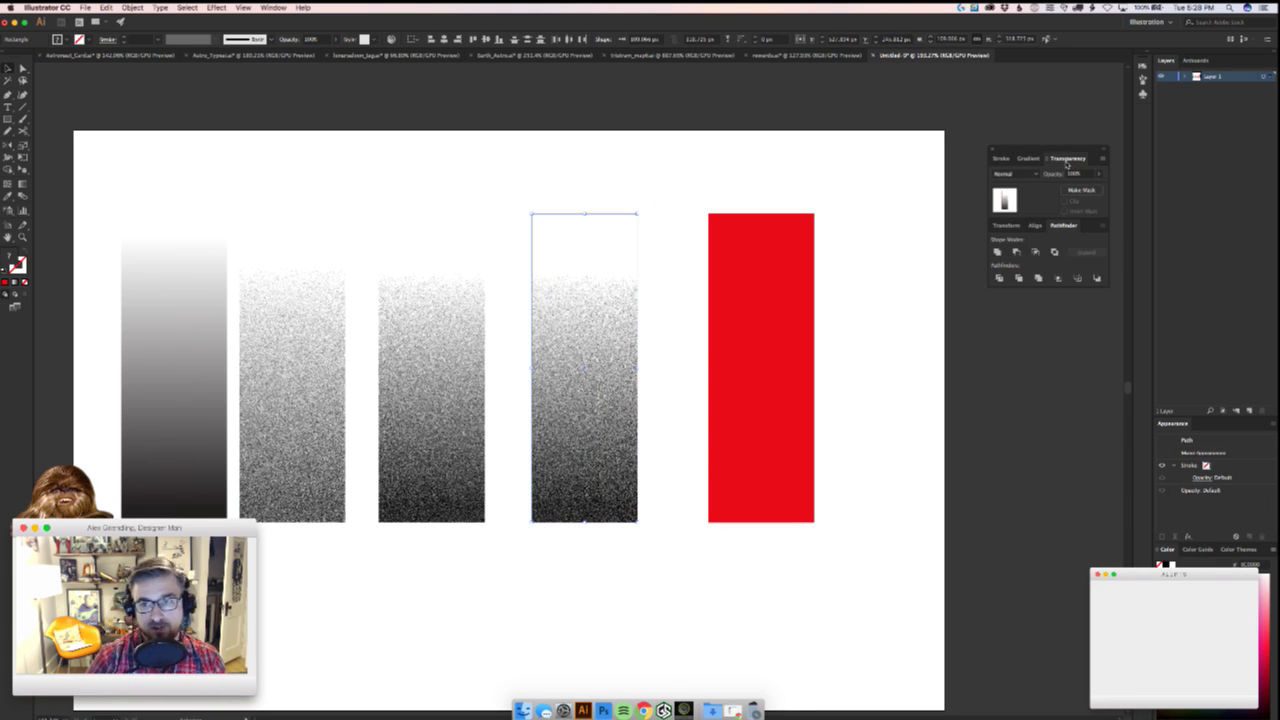
pyautogui.click(274, 7)
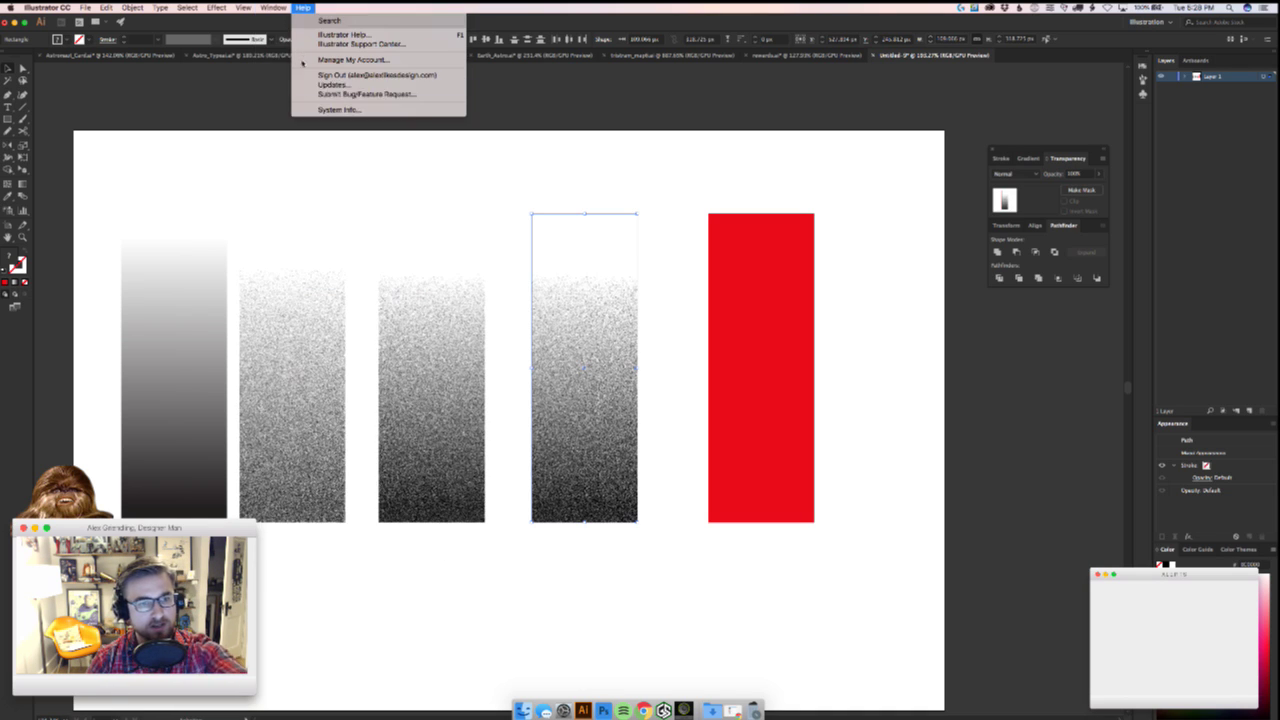
pyautogui.moveTo(303, 7)
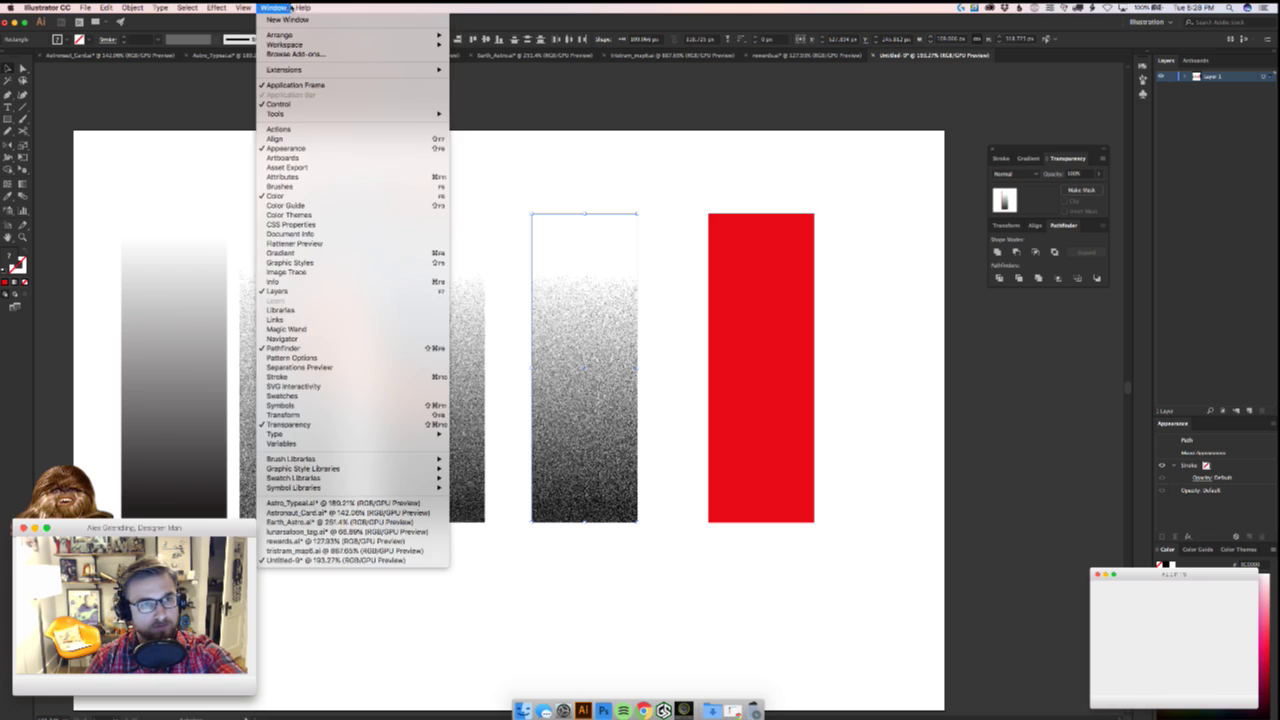
pyautogui.click(320, 425)
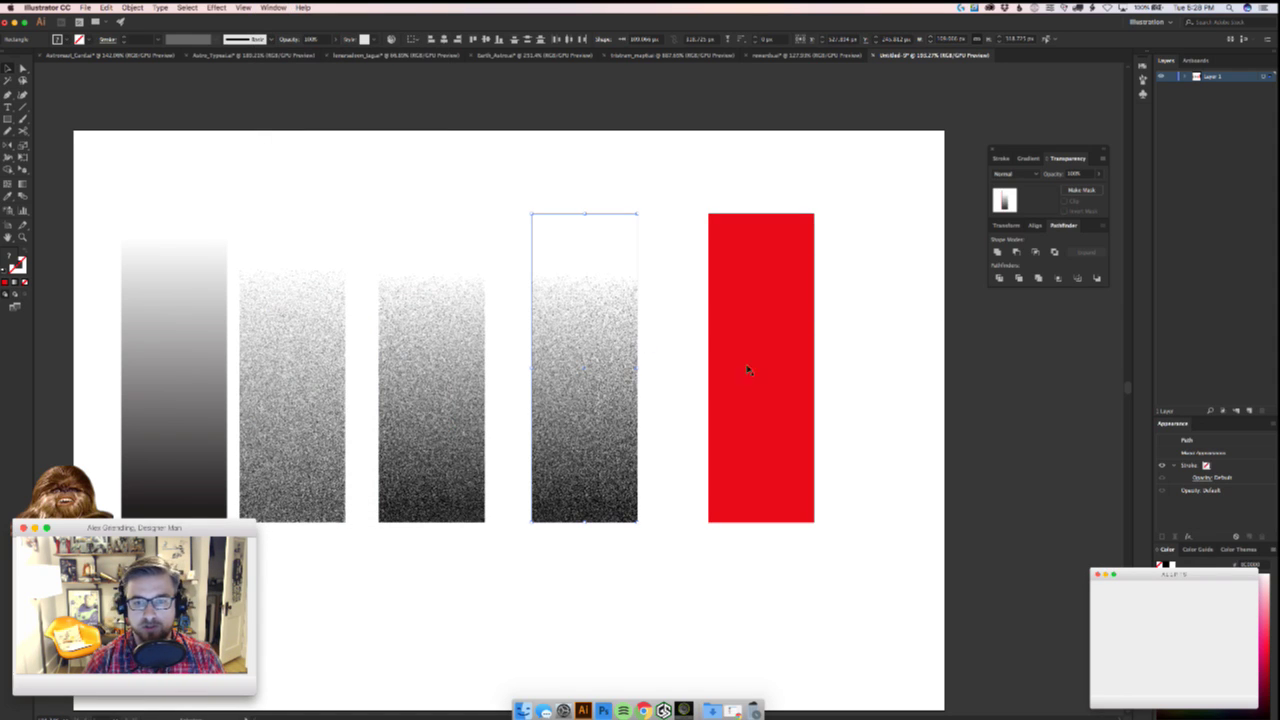
# - Make an opacity mask from the grainy gradient on the red rectangle and deselect the result
pyautogui.click(1081, 190)
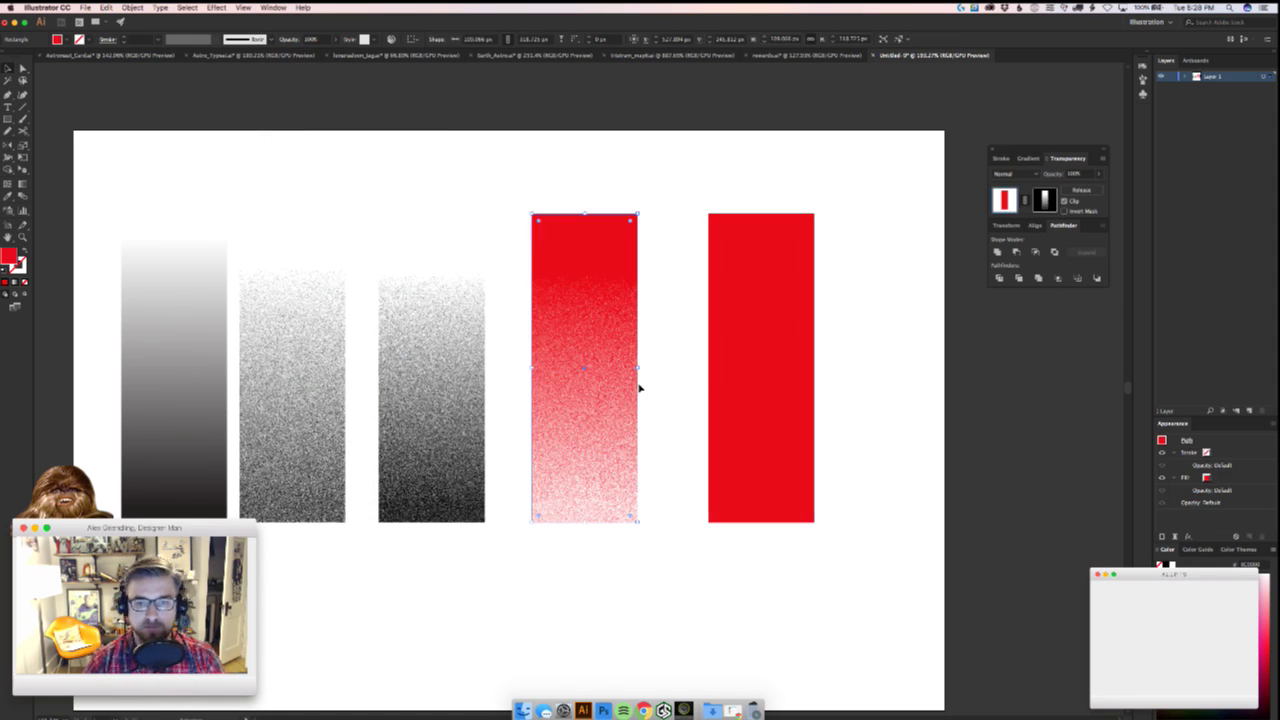
pyautogui.hscroll(3, 602, 504)
pyautogui.click(557, 552)
pyautogui.hscroll(-3, 620, 572)
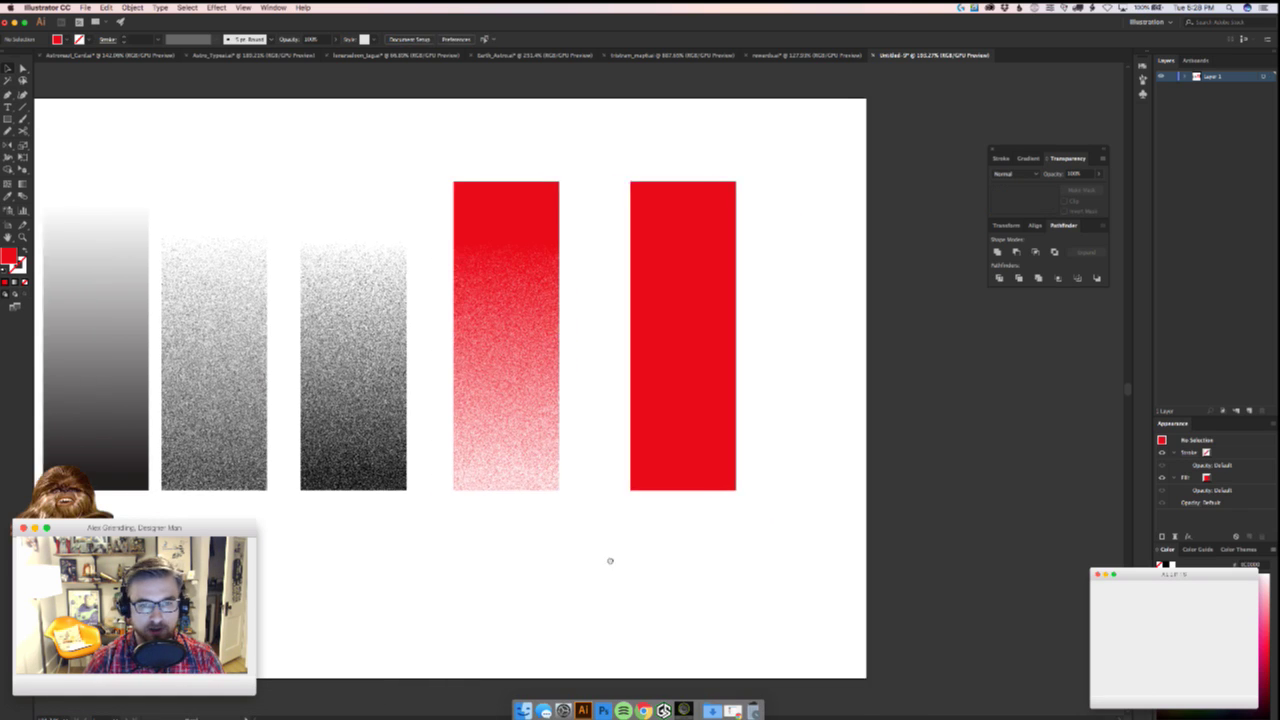
# - Edit the masked red bar's opacity mask and redraw its gradient at a slight diagonal, from just below the bottom edge to the upper part
pyautogui.click(577, 472)
pyautogui.click(578, 473)
pyautogui.click(1045, 200)
pyautogui.press('g')
pyautogui.moveTo(606, 274); pyautogui.dragTo(571, 440)
pyautogui.moveTo(587, 380)
pyautogui.mouseDown()
pyautogui.moveTo(588, 452)
pyautogui.moveTo(583, 320)
pyautogui.mouseUp()
pyautogui.moveTo(557, 423); pyautogui.dragTo(591, 306)
pyautogui.moveTo(535, 513); pyautogui.dragTo(583, 329)
pyautogui.moveTo(551, 544); pyautogui.dragTo(587, 331)
pyautogui.press('v')
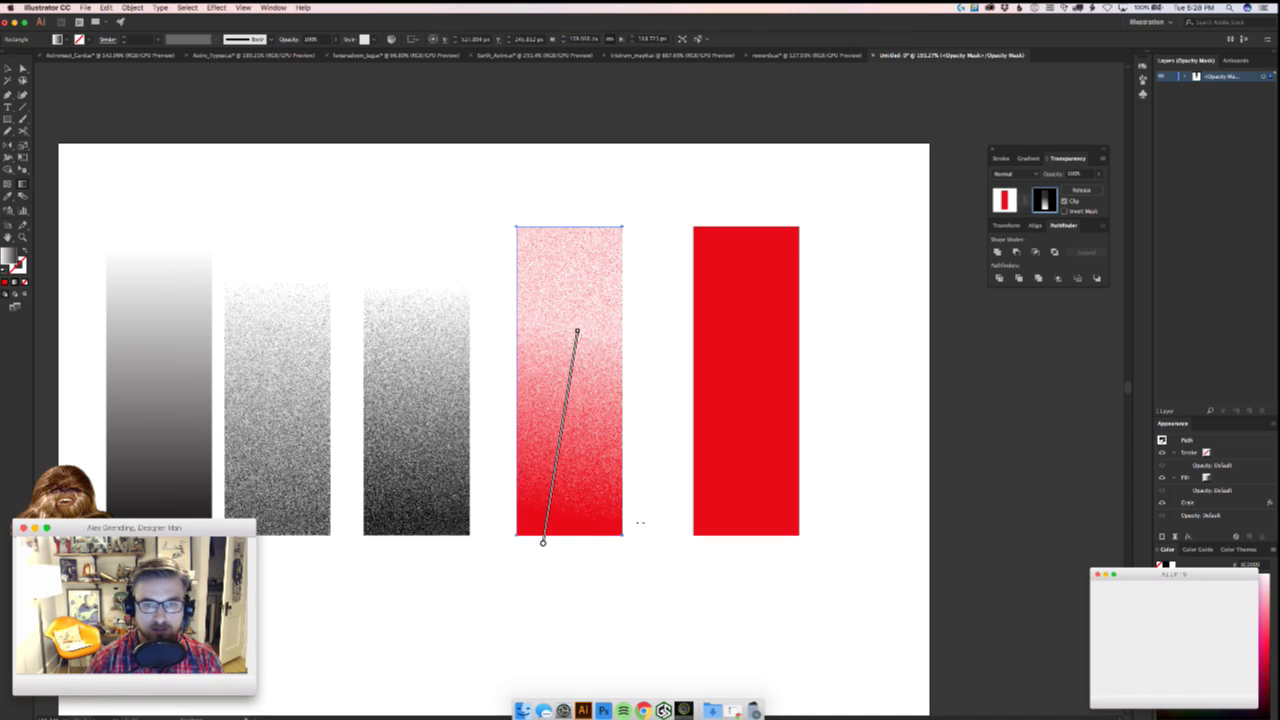
pyautogui.click(643, 524)
# - Try to move the bar off the artboard while its mask is still being edited, and undo the move
pyautogui.moveTo(584, 541); pyautogui.dragTo(358, 545)
pyautogui.moveTo(382, 478); pyautogui.dragTo(860, 426)
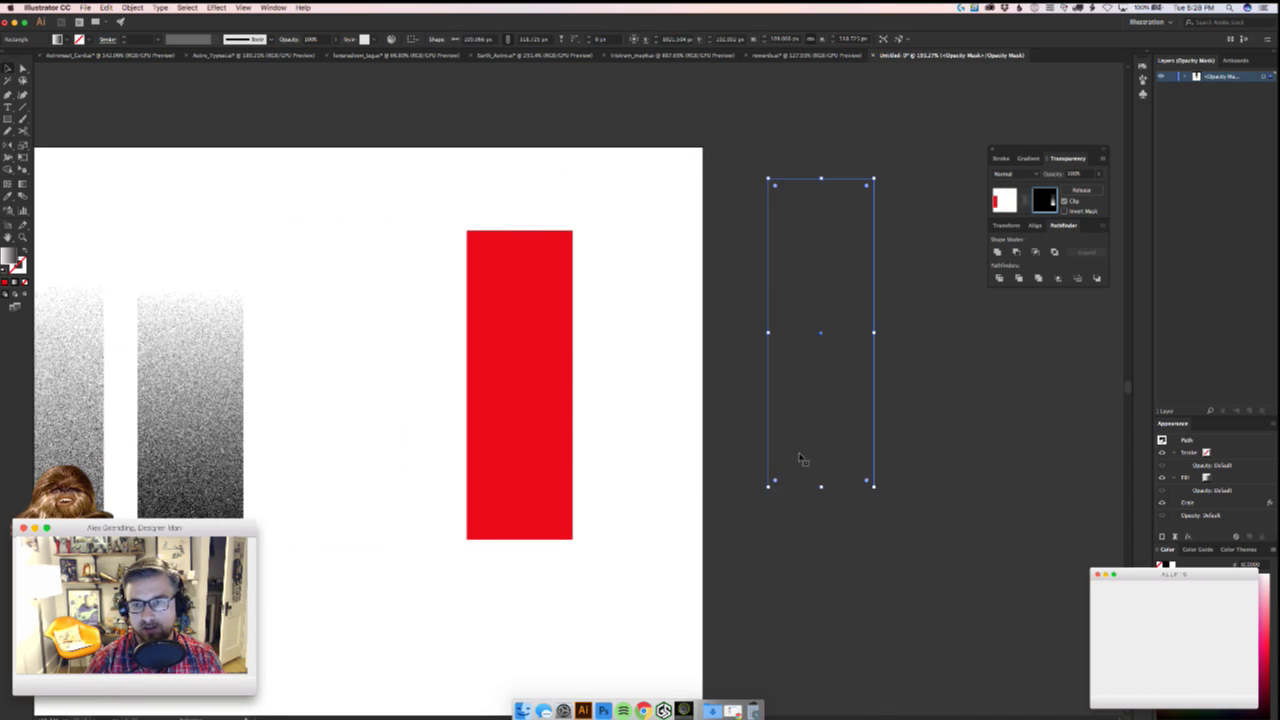
pyautogui.press('super+z')
pyautogui.click(408, 600)
pyautogui.press('super+z')
# - Move the masked red bar over the dark pasteboard, then back over the grainy bars, to check its transparency
pyautogui.moveTo(291, 414); pyautogui.dragTo(779, 394)
pyautogui.click(777, 532)
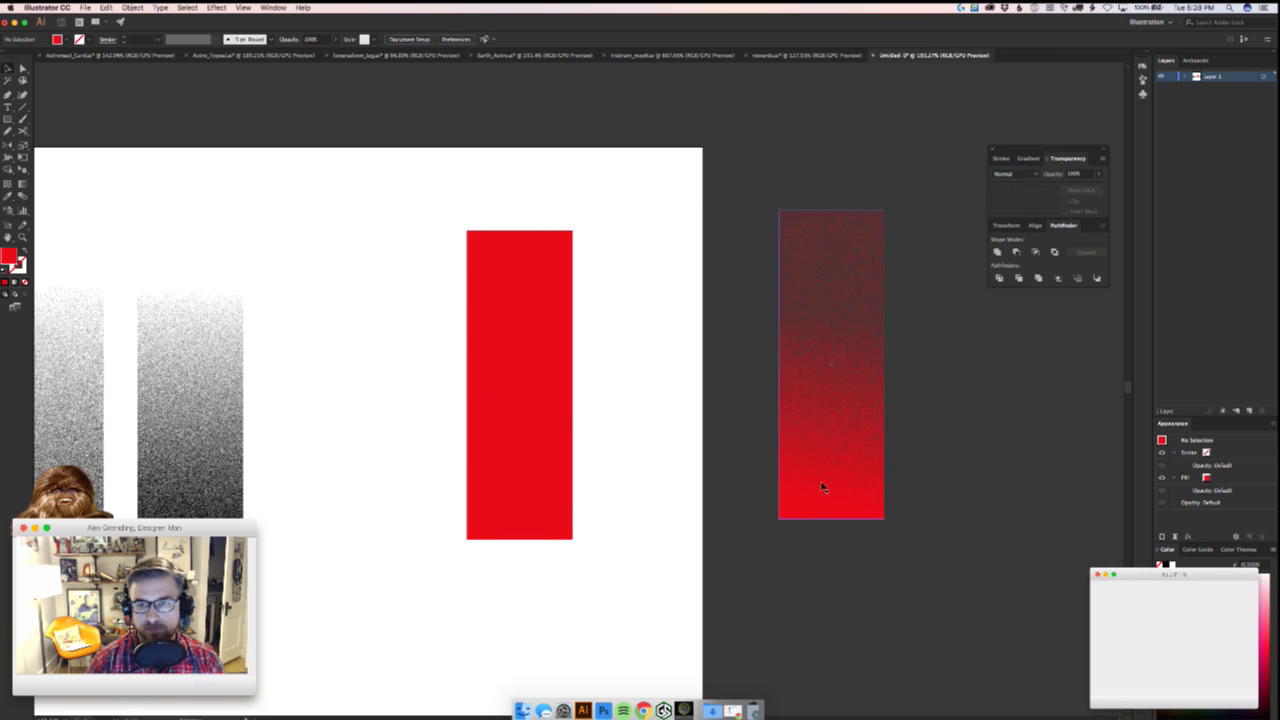
pyautogui.moveTo(837, 471); pyautogui.dragTo(209, 622)
pyautogui.click(348, 605)
pyautogui.moveTo(304, 625); pyautogui.dragTo(619, 560)
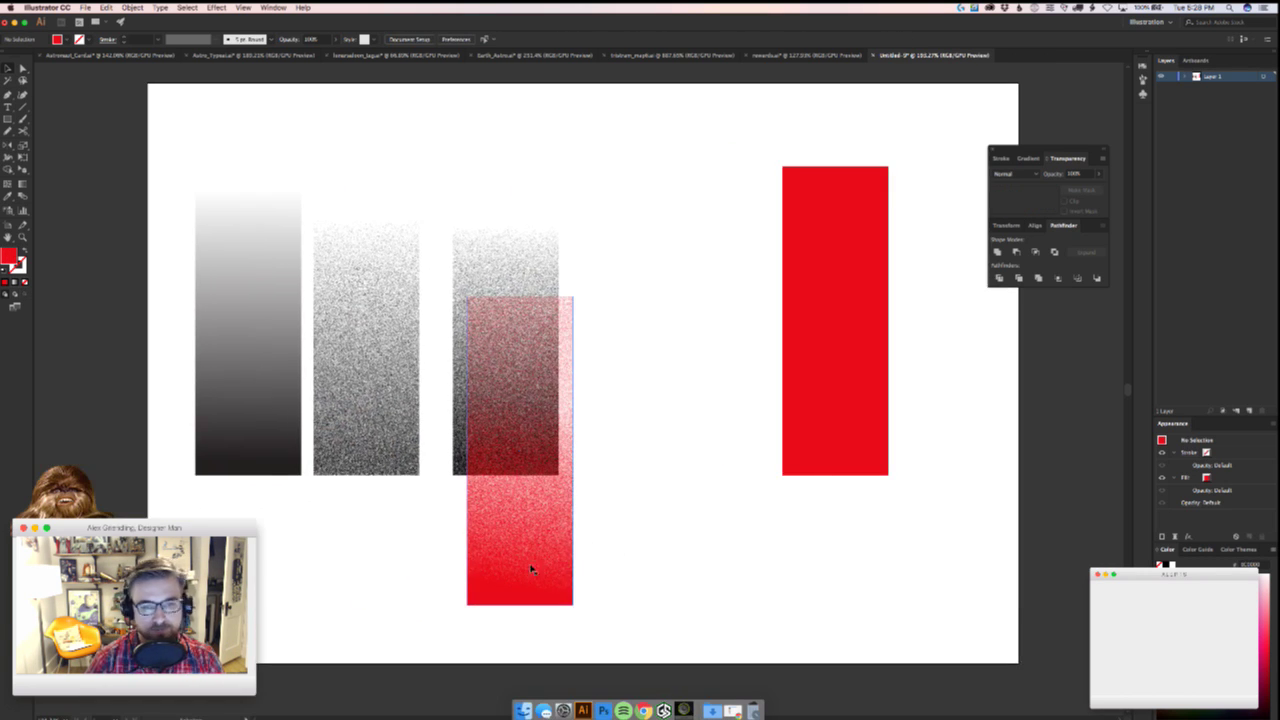
# - Place the masked red bar between the darker grainy bar and the solid red rectangle, level with their bottom edges
pyautogui.moveTo(520, 563); pyautogui.dragTo(641, 434)
pyautogui.click(631, 514)
pyautogui.click(646, 443)
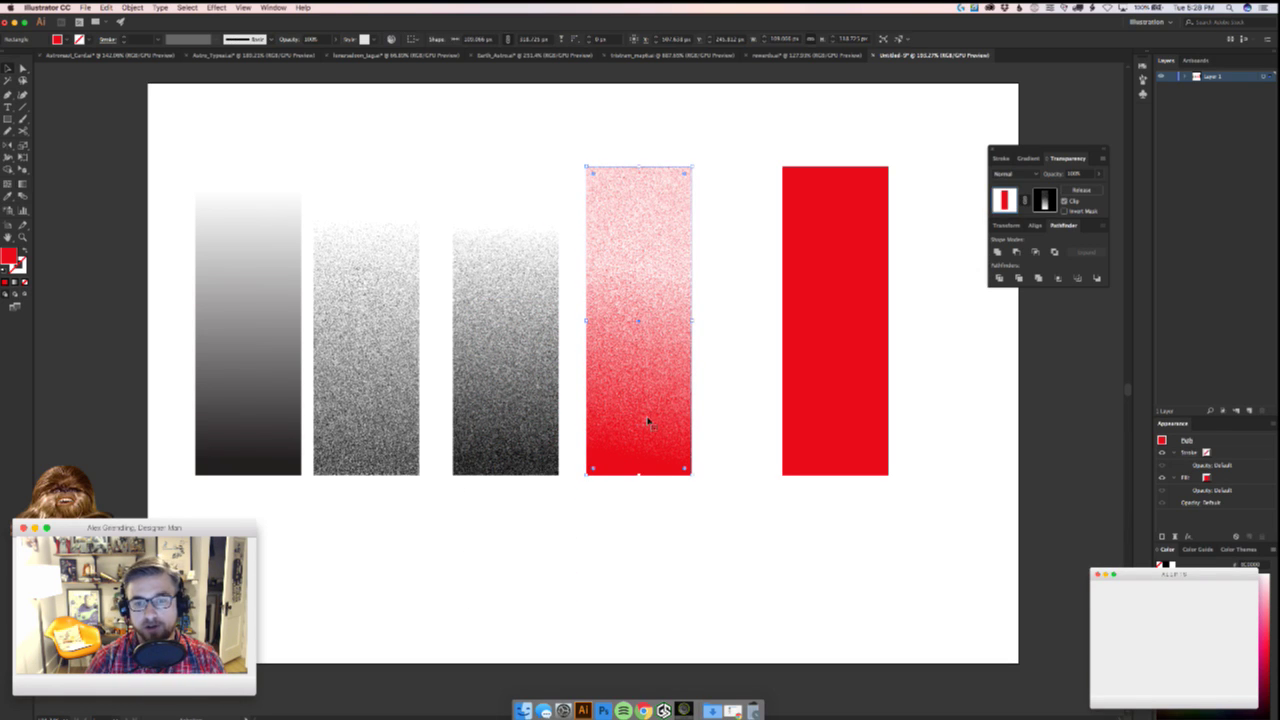
pyautogui.click(710, 515)
pyautogui.scroll(3, 710, 515)
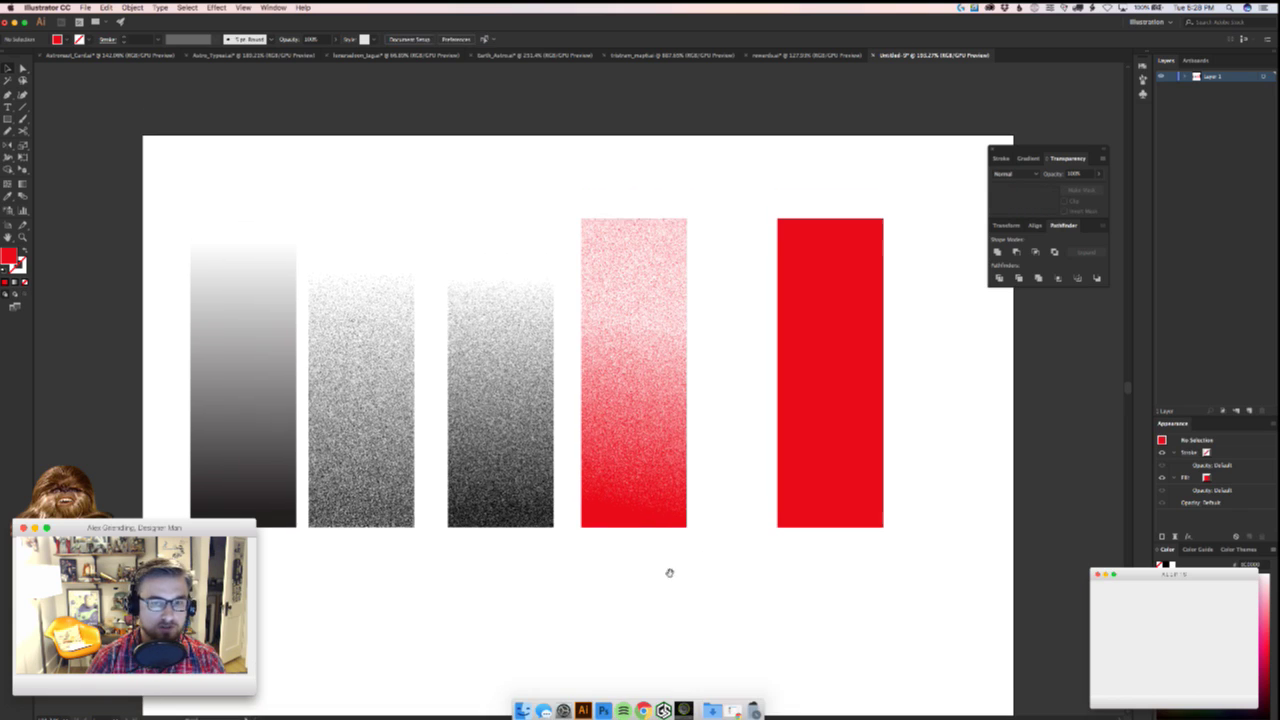
# - Reopen the masked red bar's opacity mask for editing and select the grainy gradient shape inside it
pyautogui.click(660, 505)
pyautogui.click(1045, 201)
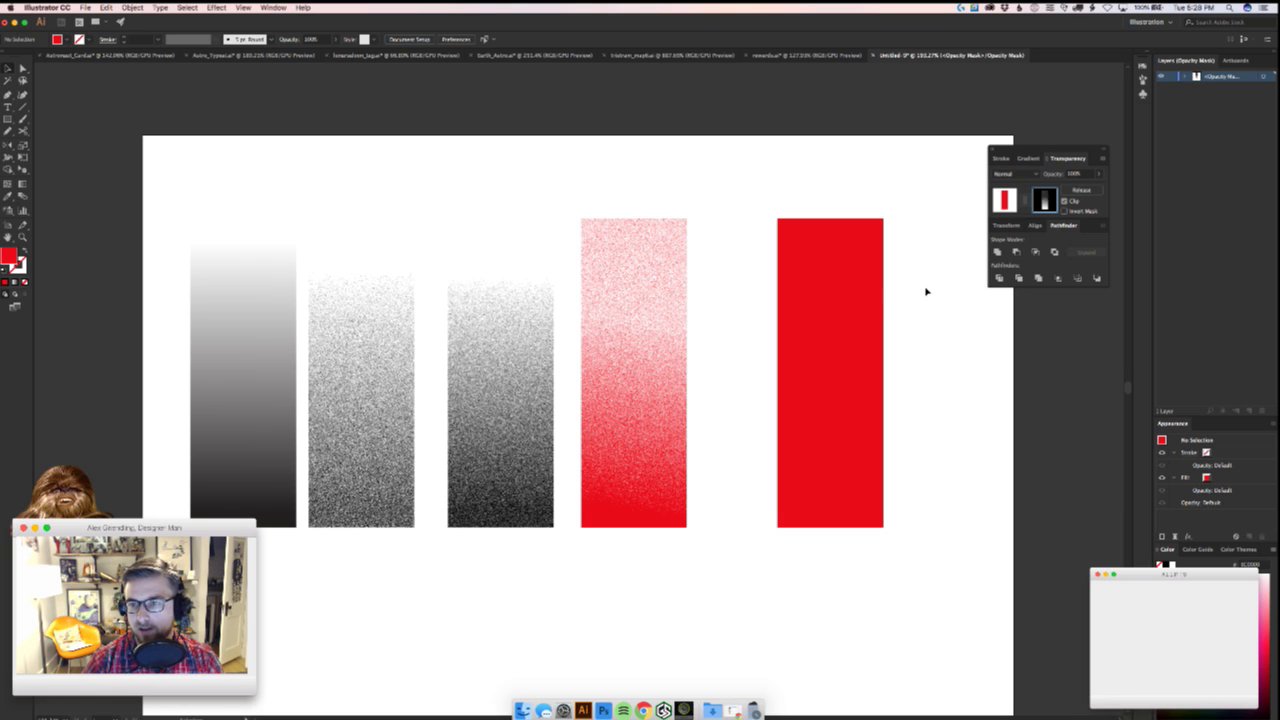
pyautogui.click(646, 322)
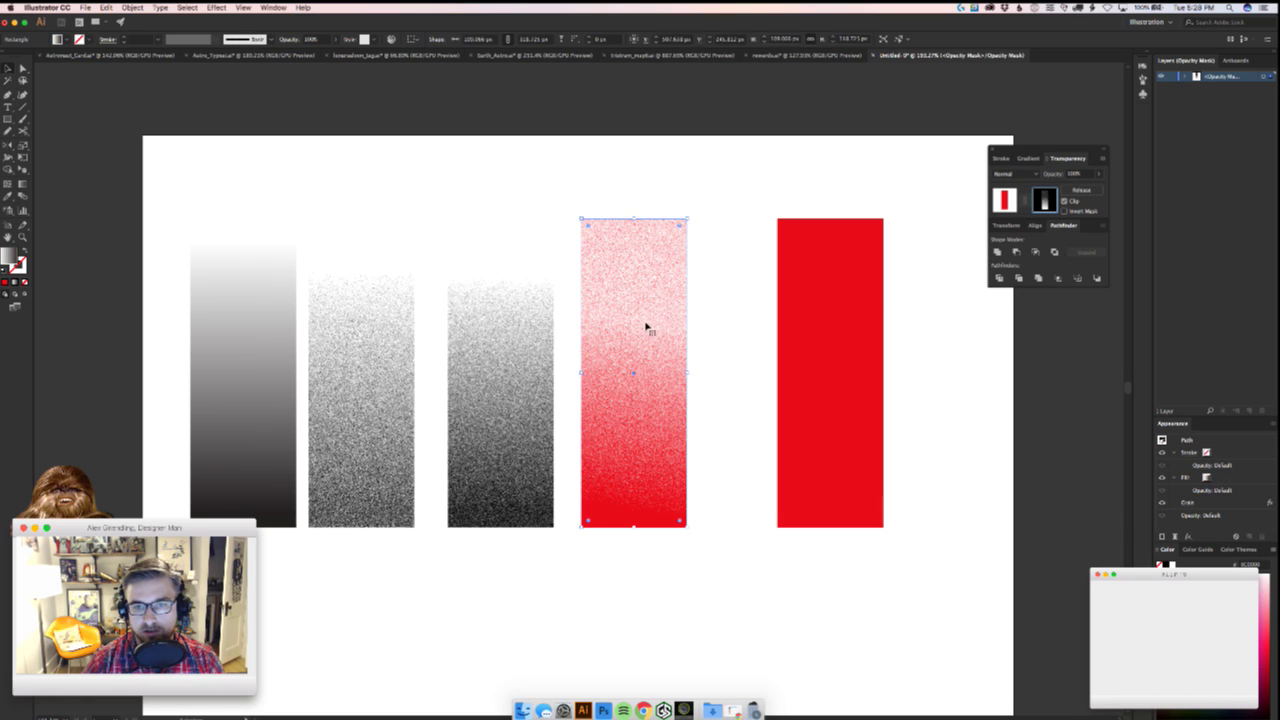
# - Try the mask's Grain effect with an intensity of 9 and a contrast of about 80
pyautogui.click(1189, 503)
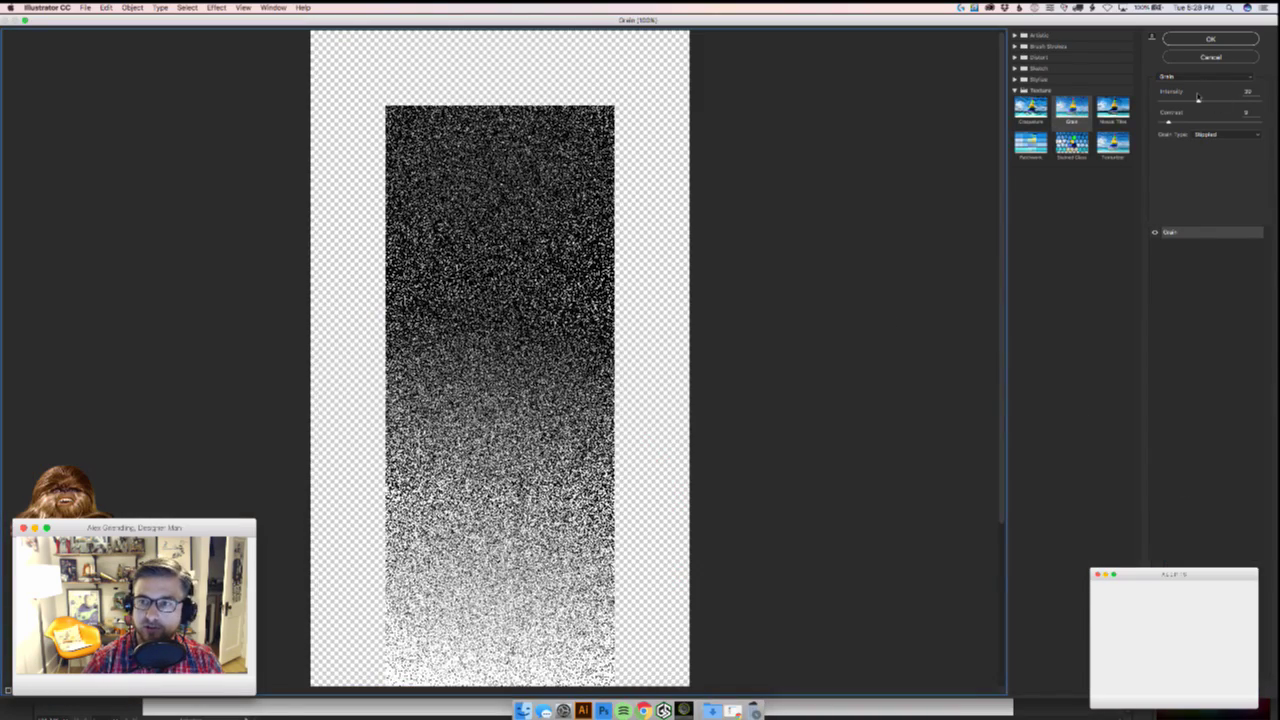
pyautogui.moveTo(1198, 98); pyautogui.dragTo(1240, 124)
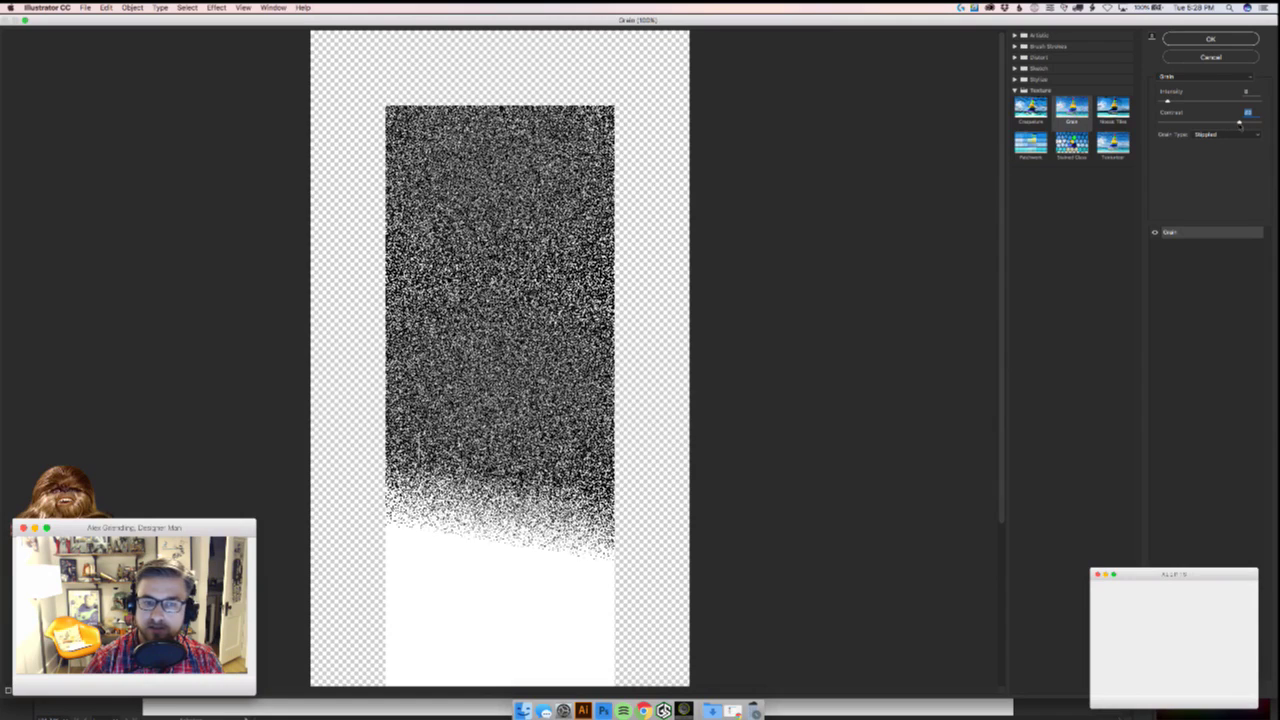
pyautogui.click(1216, 42)
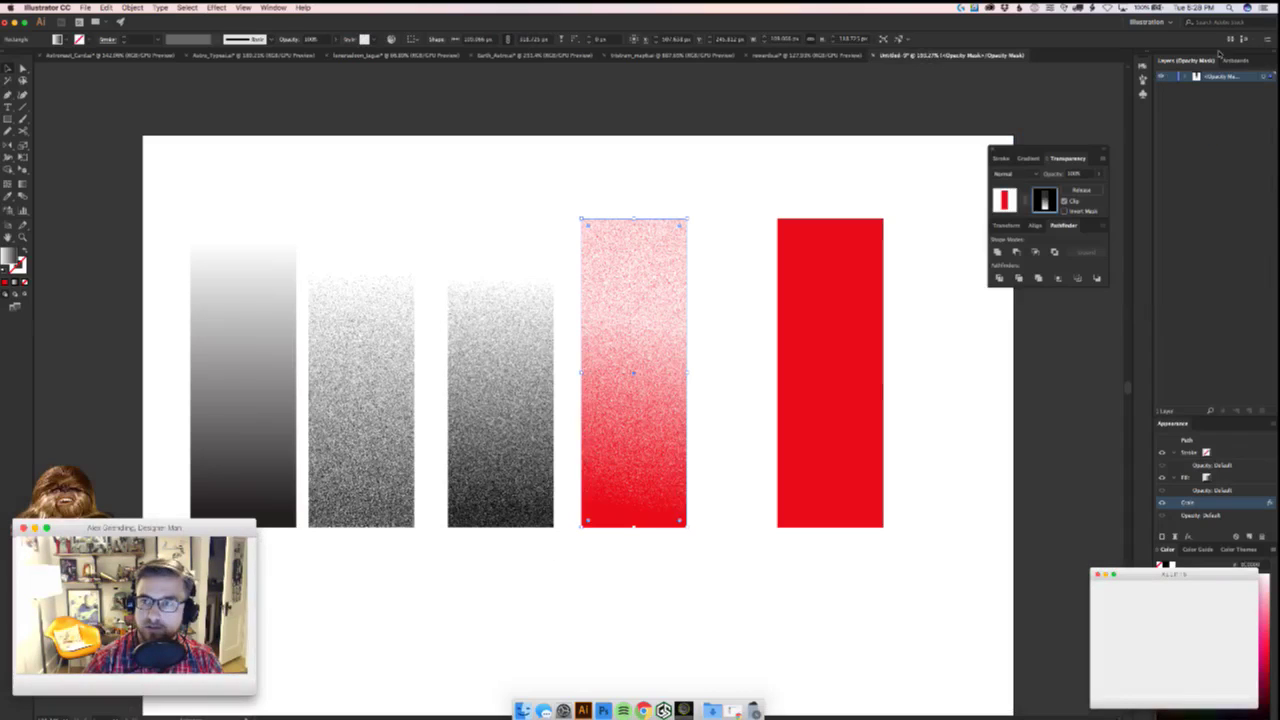
# - Set the mask's Grain effect to an intensity of 14 and a contrast of about 55, and deselect the shape
pyautogui.click(1188, 503)
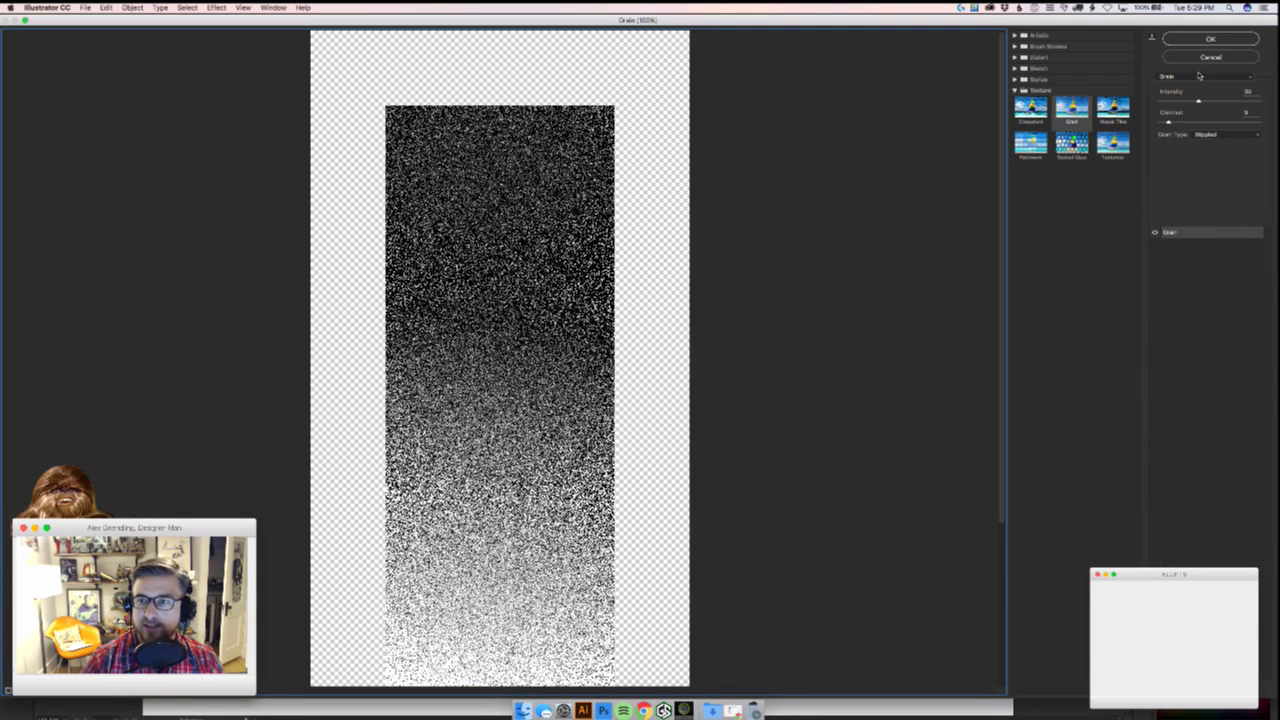
pyautogui.moveTo(1197, 100); pyautogui.dragTo(1213, 121)
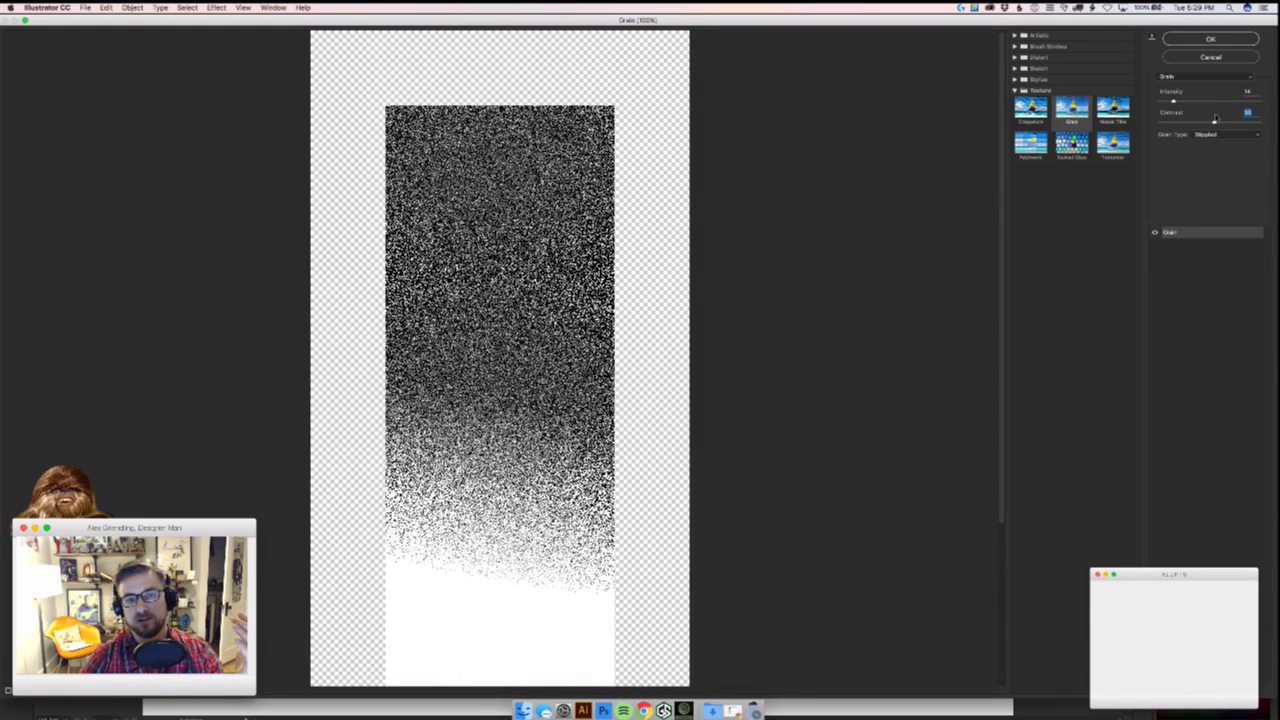
pyautogui.click(1208, 39)
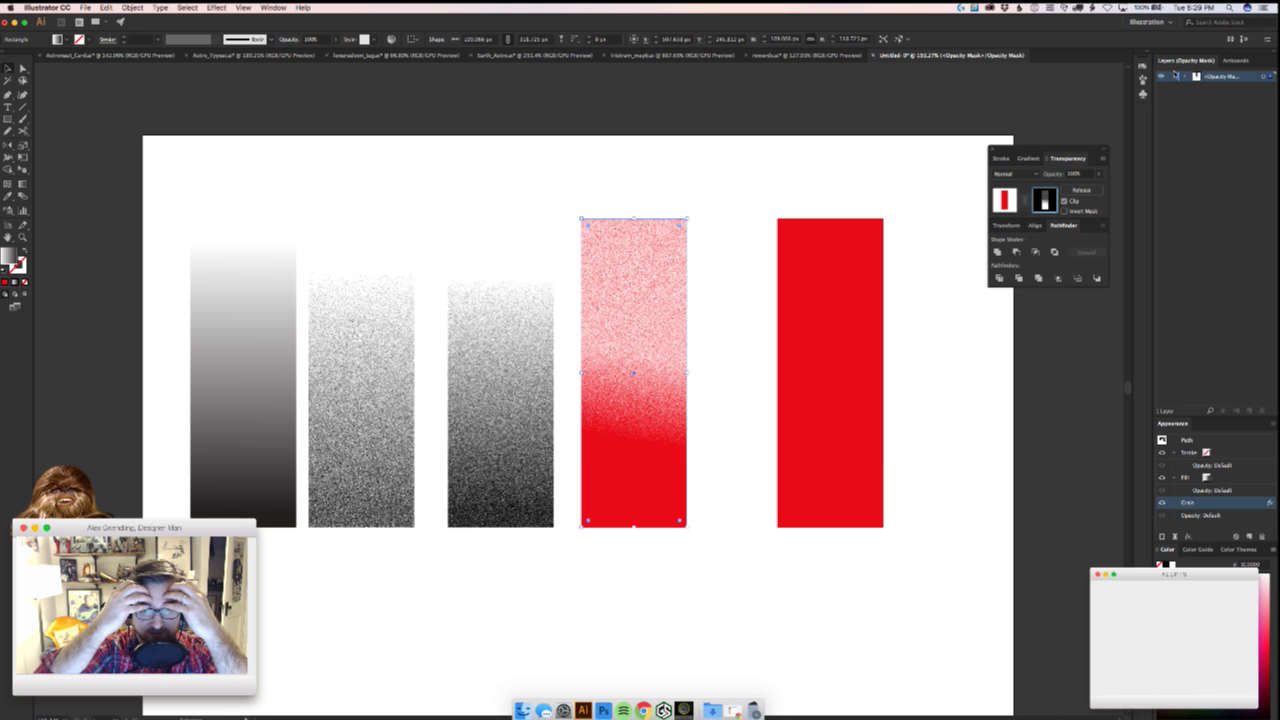
pyautogui.click(566, 608)
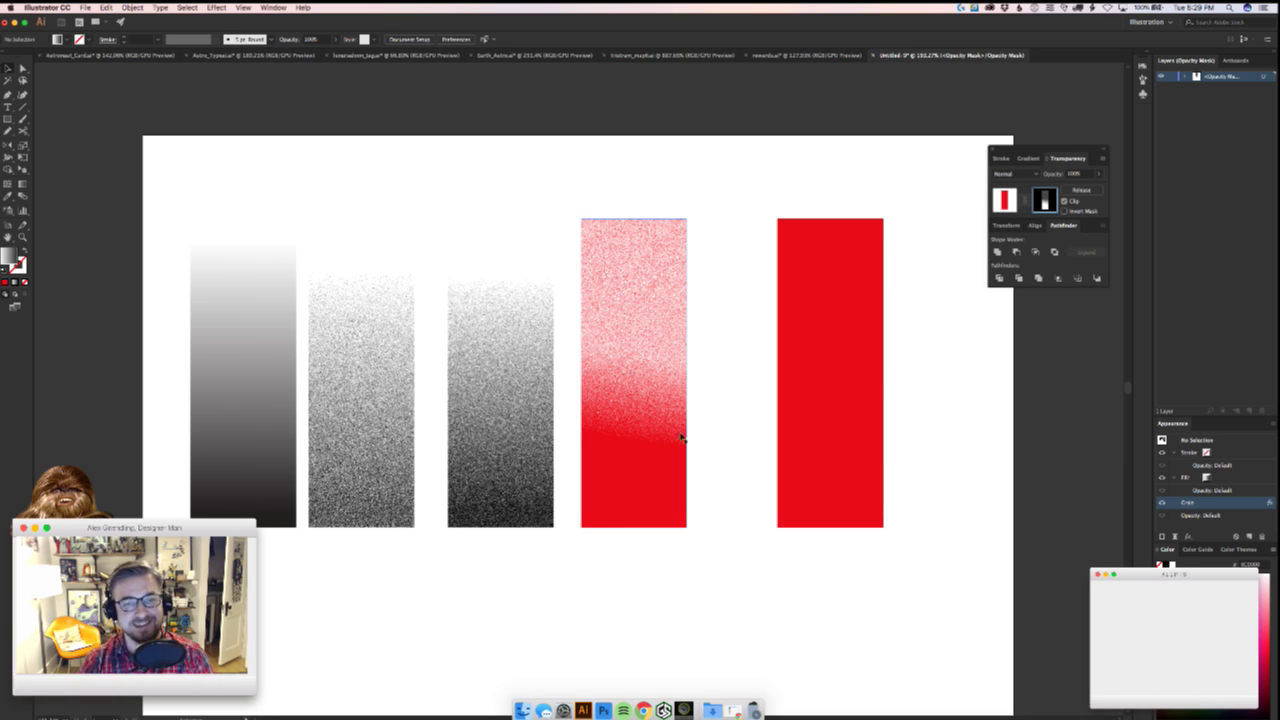
# - Look through the other open documents, including the rewards artwork, the typeface letters and the illustrated cards
pyautogui.click(777, 57)
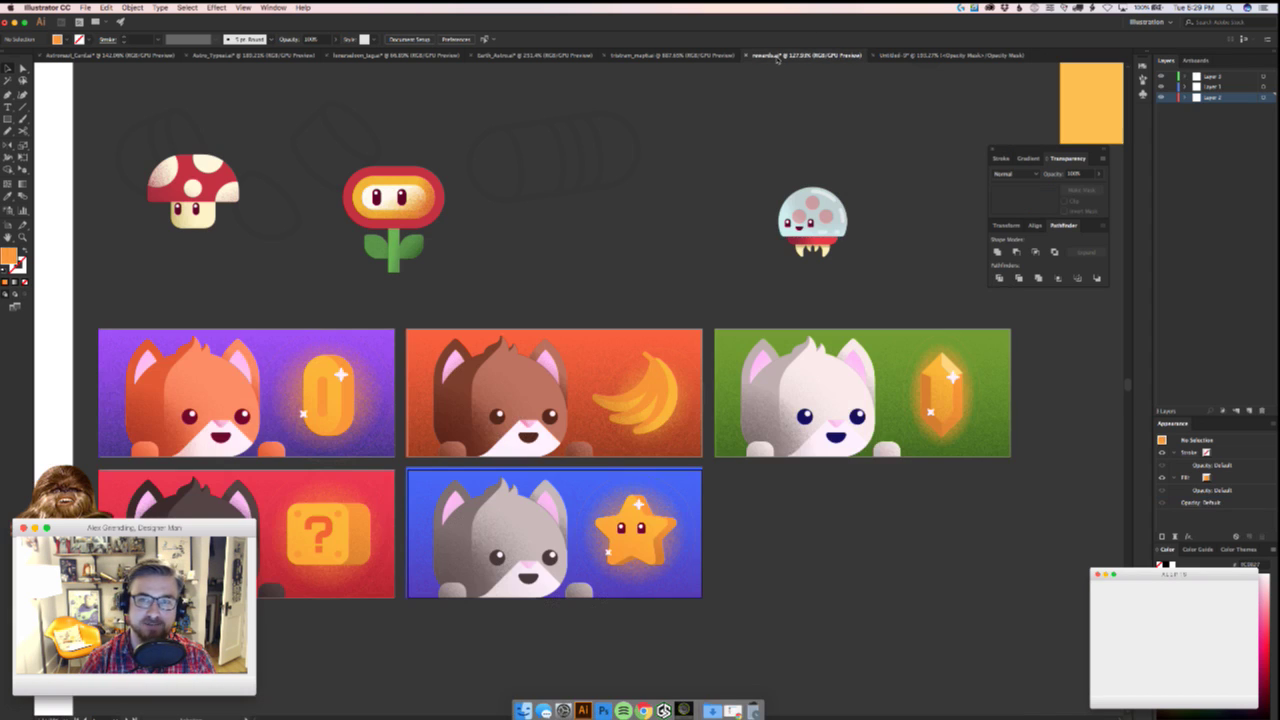
pyautogui.click(677, 57)
pyautogui.click(224, 56)
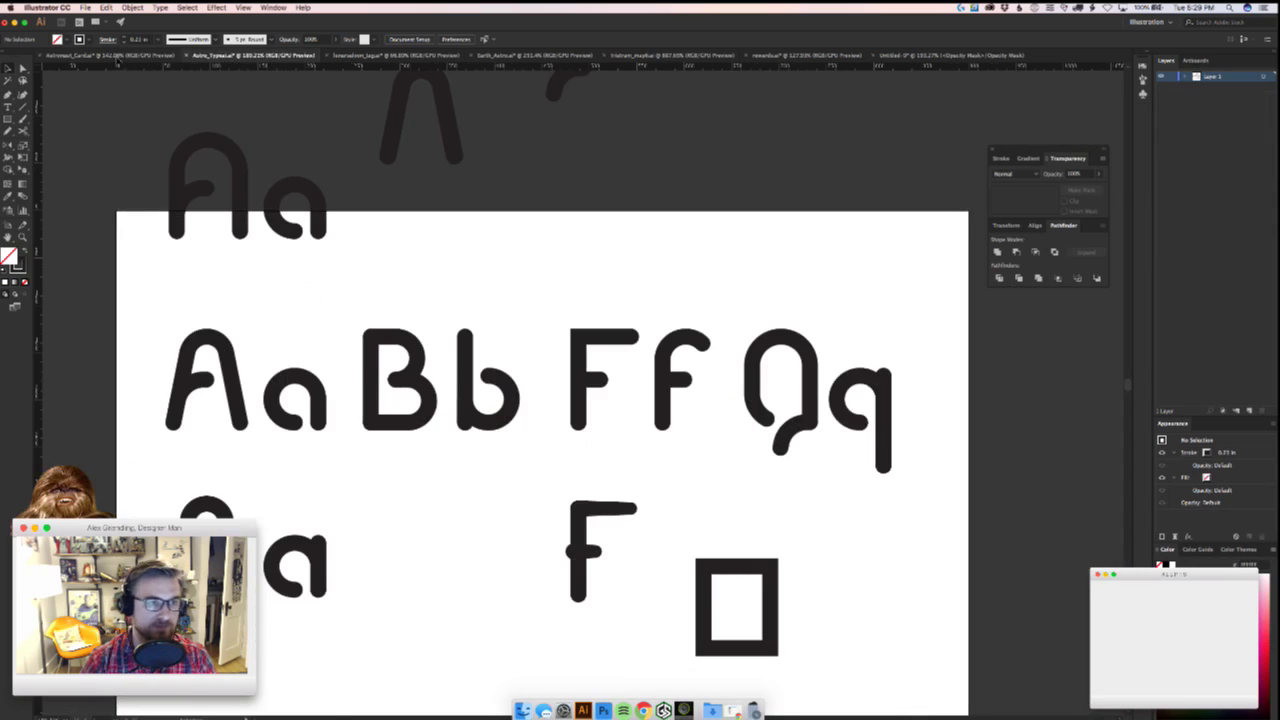
pyautogui.click(118, 58)
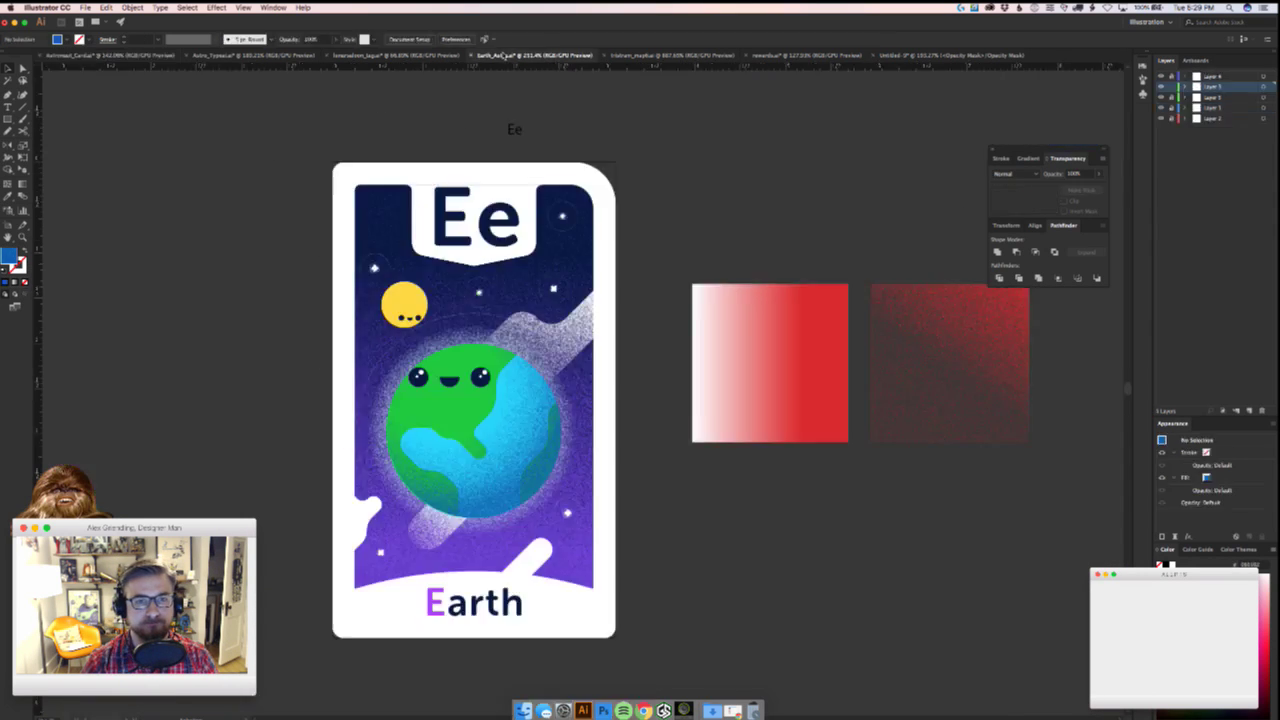